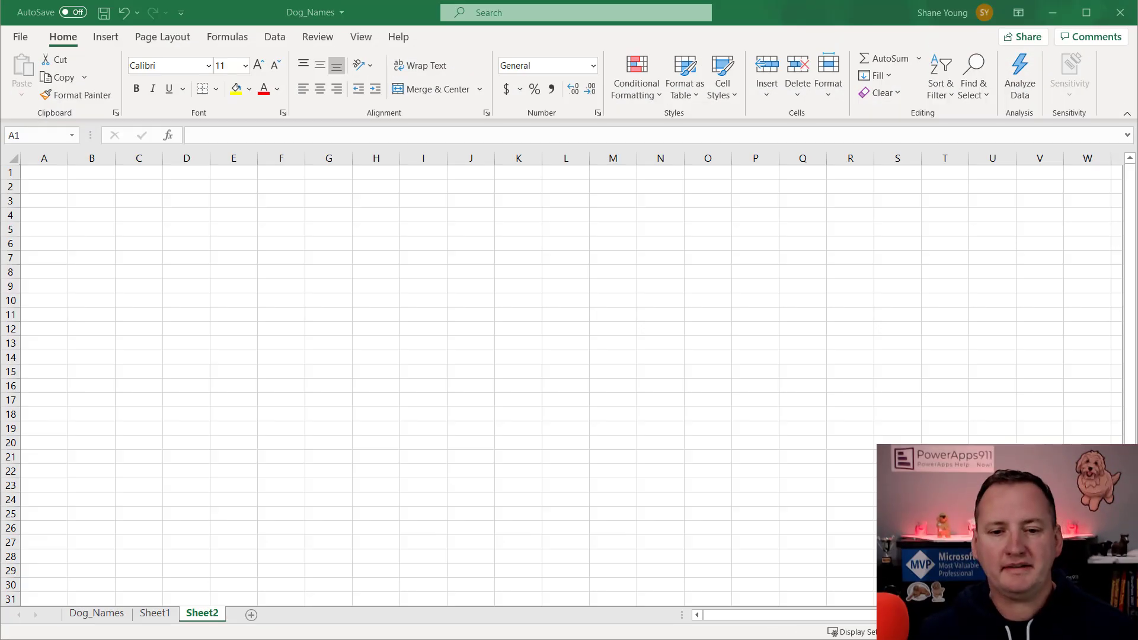
Bring up the Outlook Puppy Names email and review its names from BUDDY down to SAM.
key("alt+Tab")
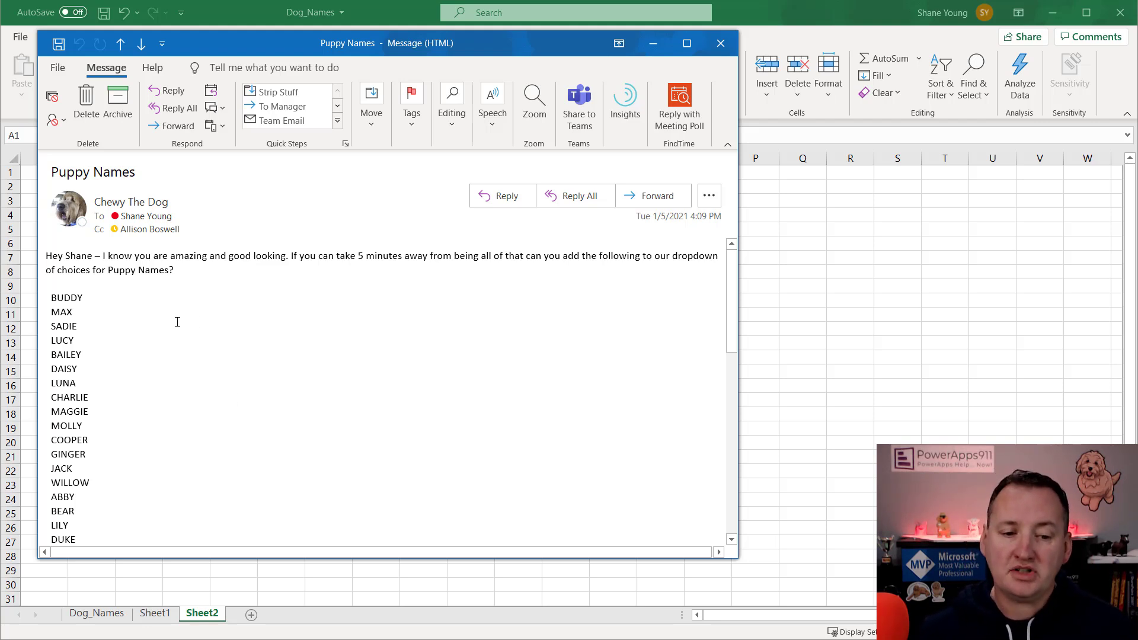
scroll(137, 315, "down", 3)
scroll(115, 366, "down", 10)
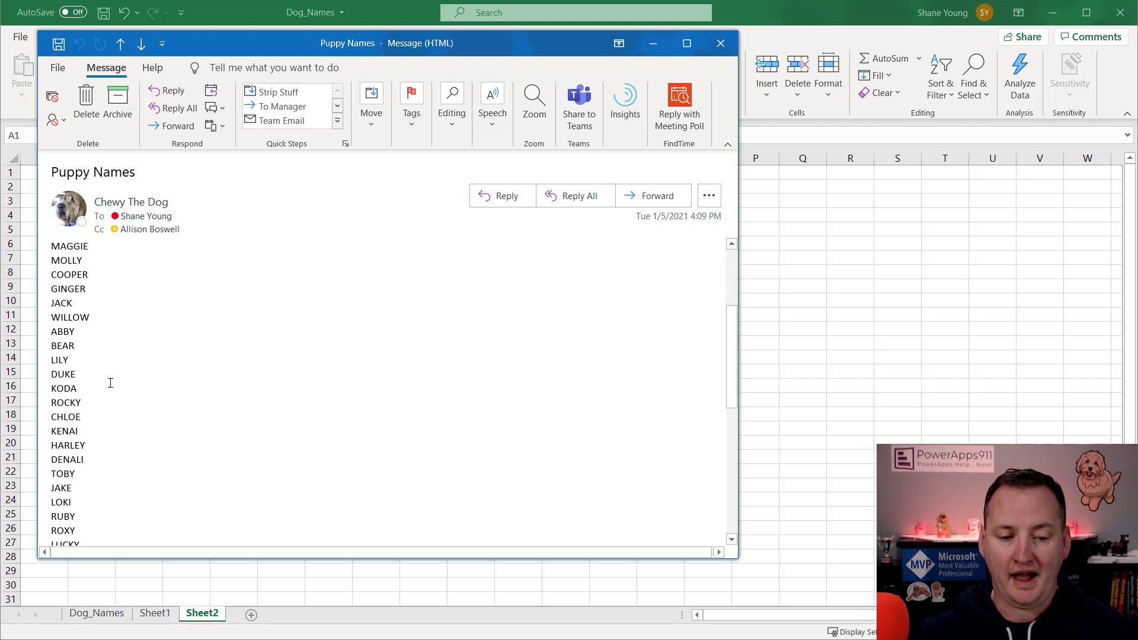
scroll(110, 418, "up", 10)
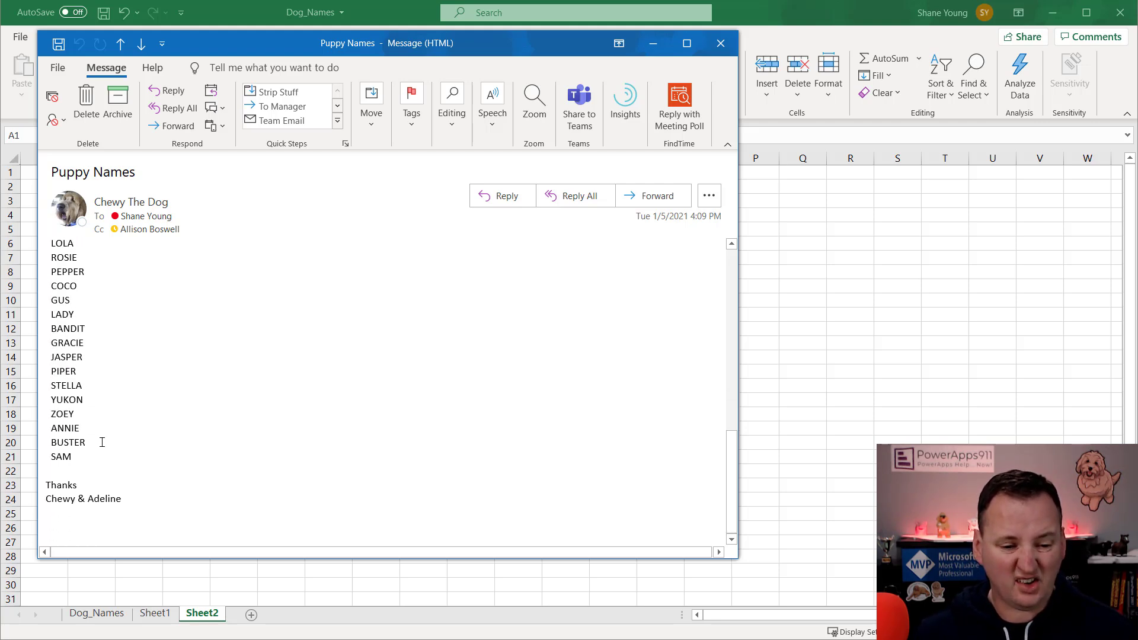
scroll(117, 421, "up", 5)
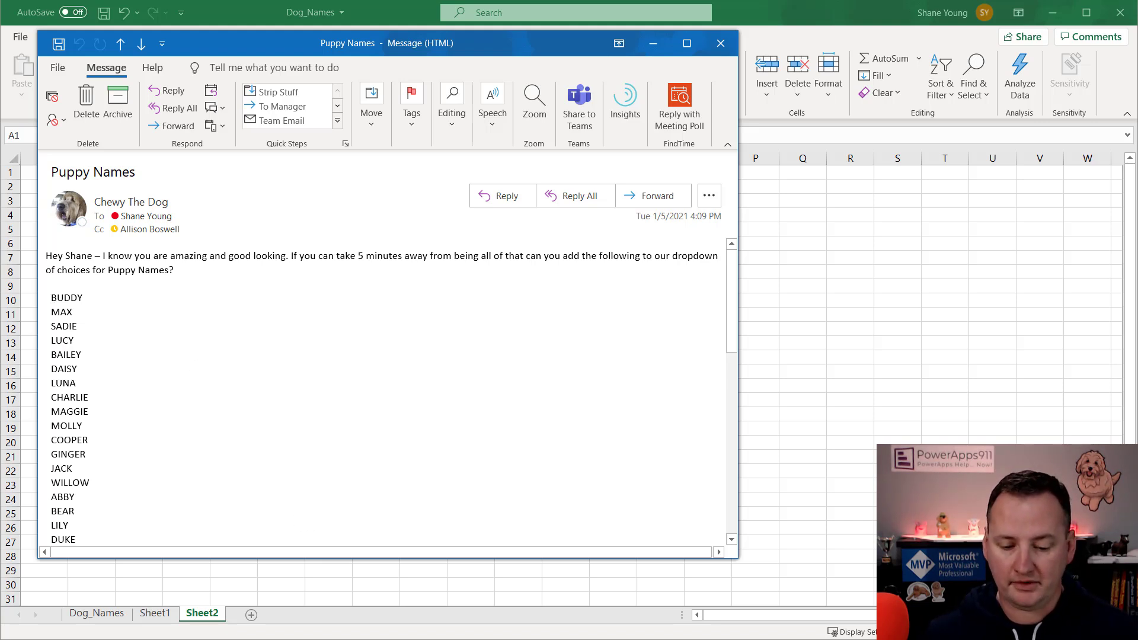
Add a drop-down control to Screen1 in Power Apps.
key("alt+Tab")
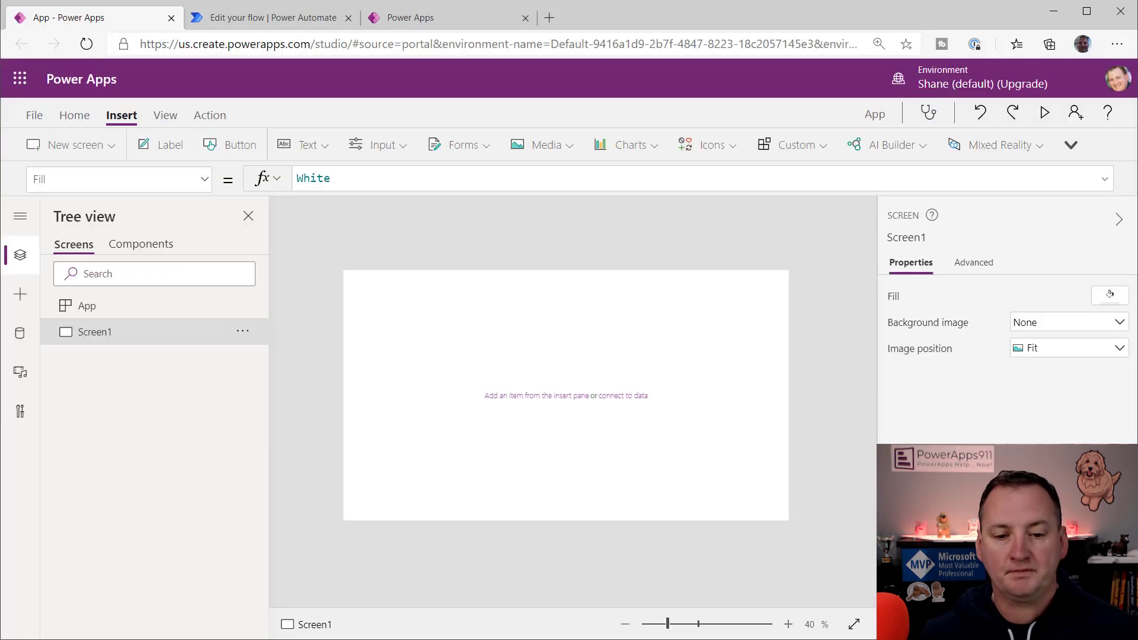
left_click(375, 157)
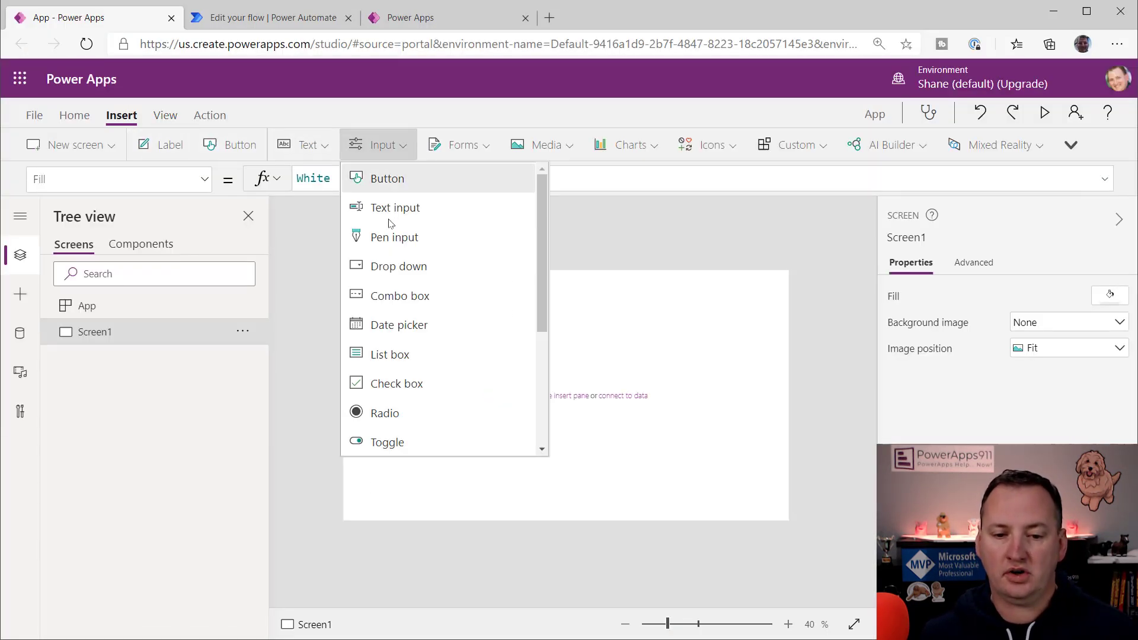
left_click(392, 264)
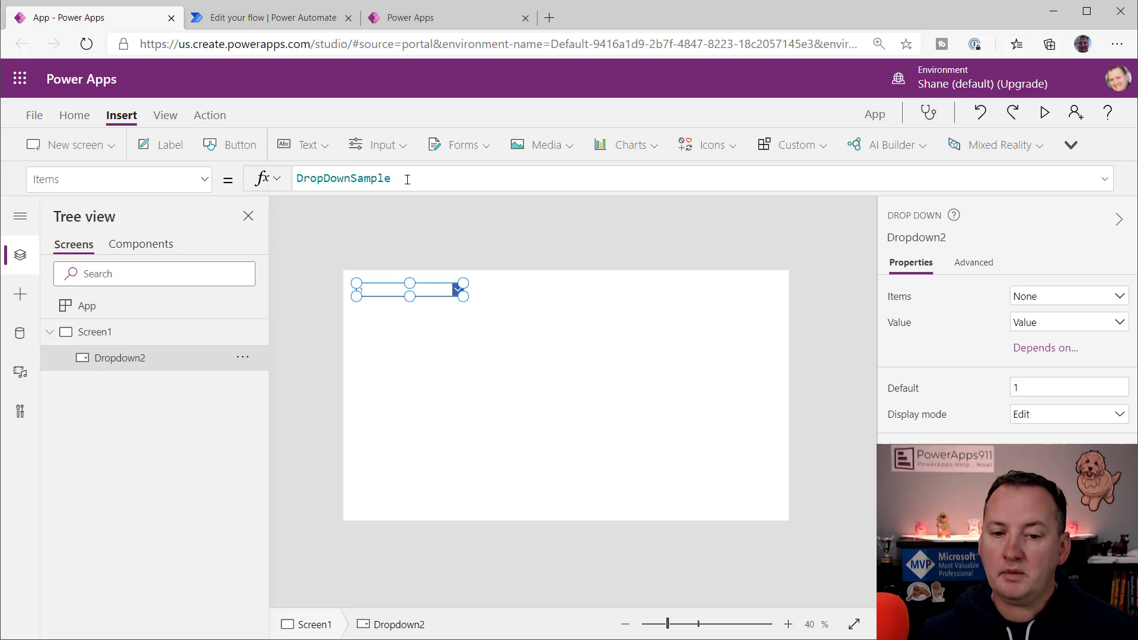
Replace the dropdown's DropDownSample Items with ["1", "2", "3"] and preview the result table.
left_click_drag(407, 180, 295, 179)
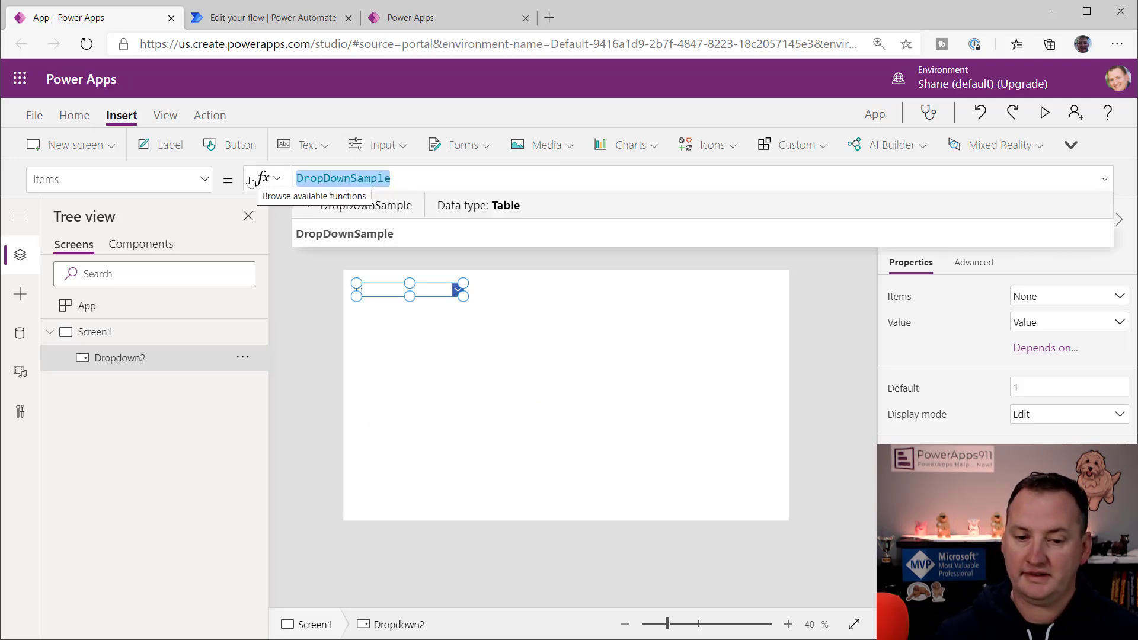
type("[\"")
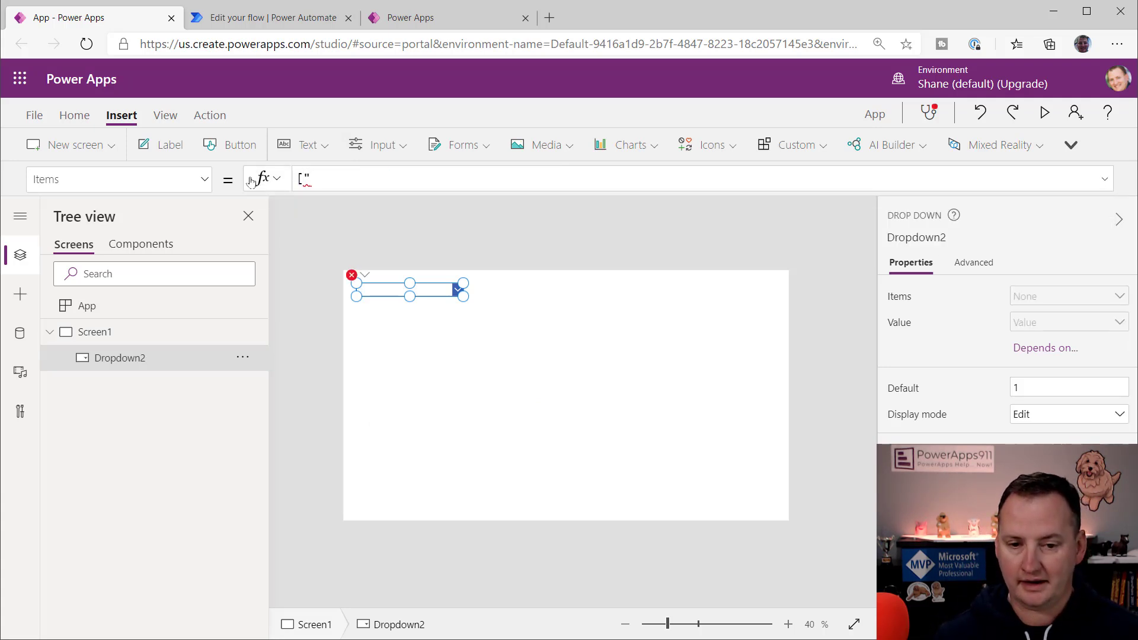
type("1\", \"")
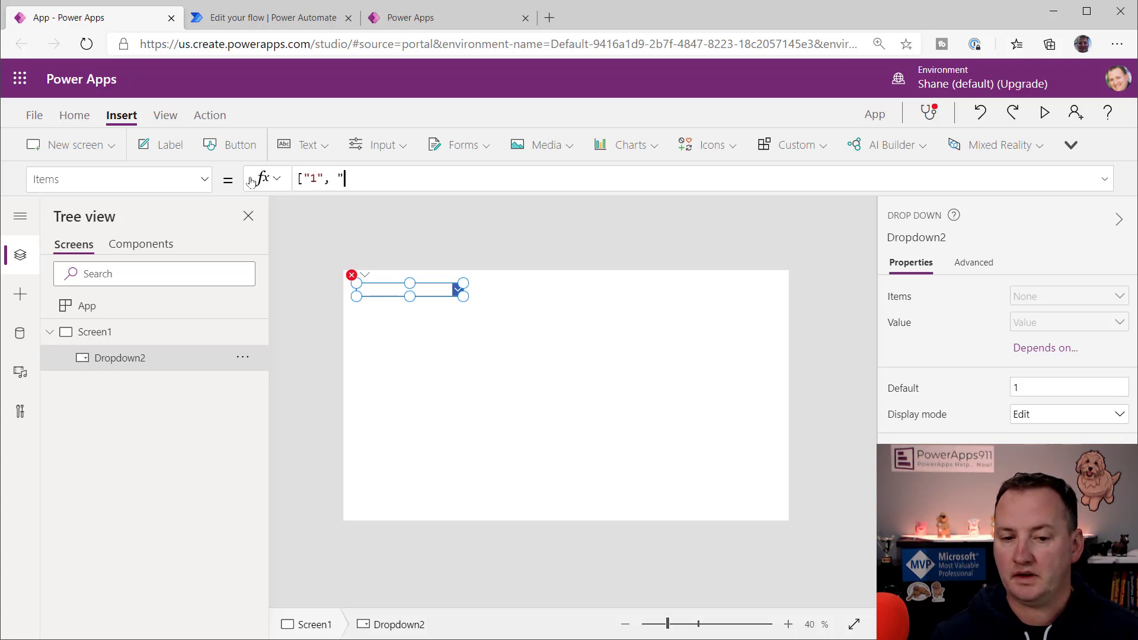
type("2\", \"")
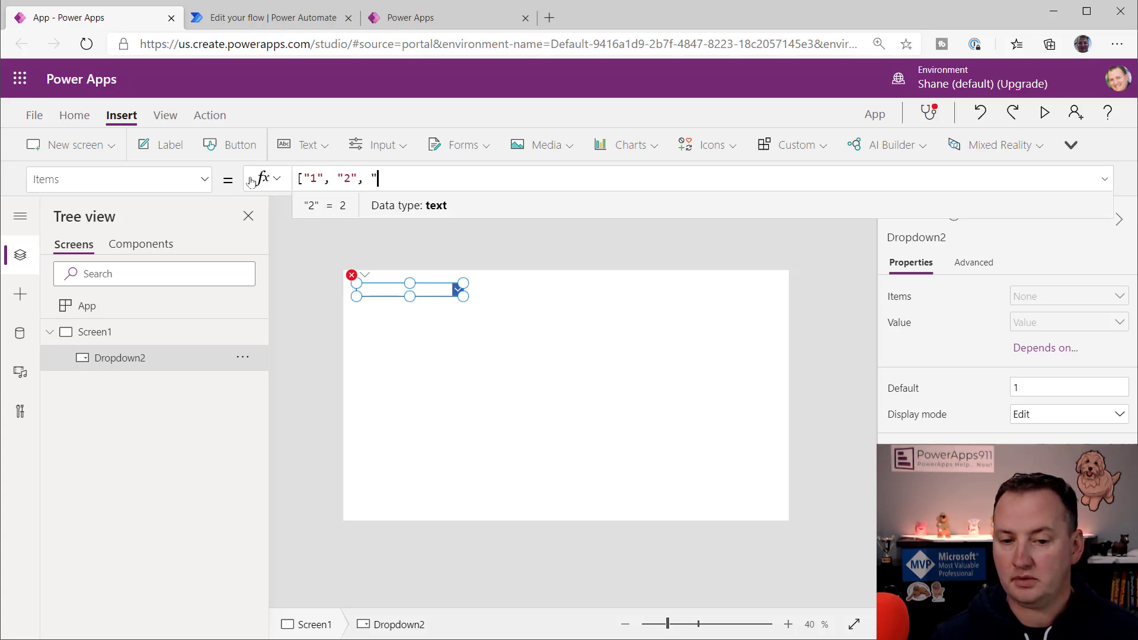
type("3\"]")
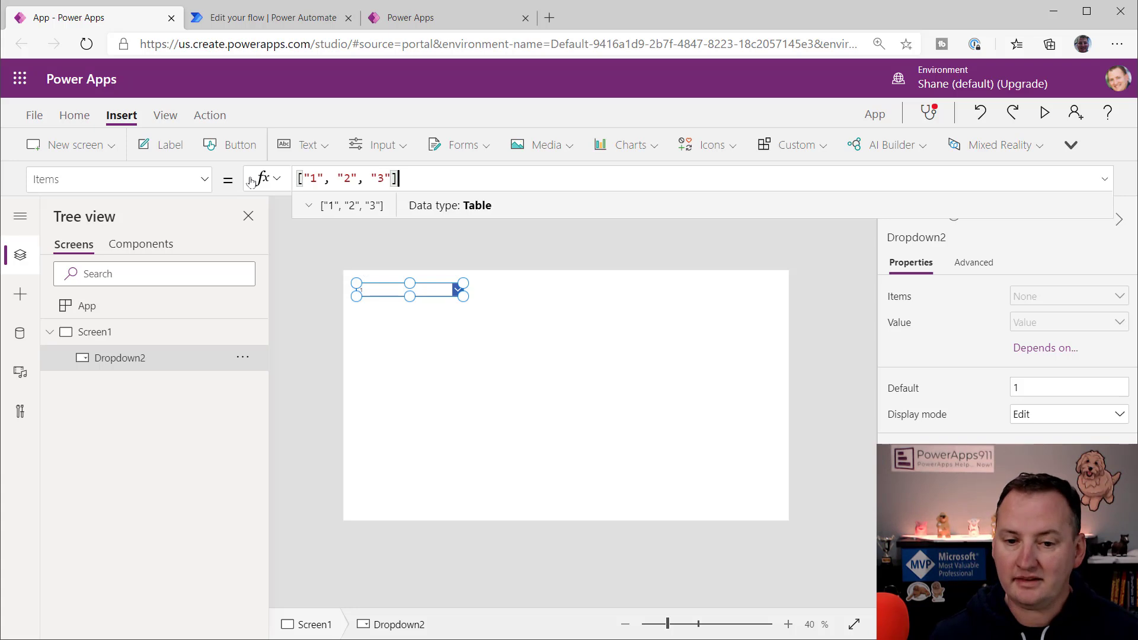
left_click(436, 296)
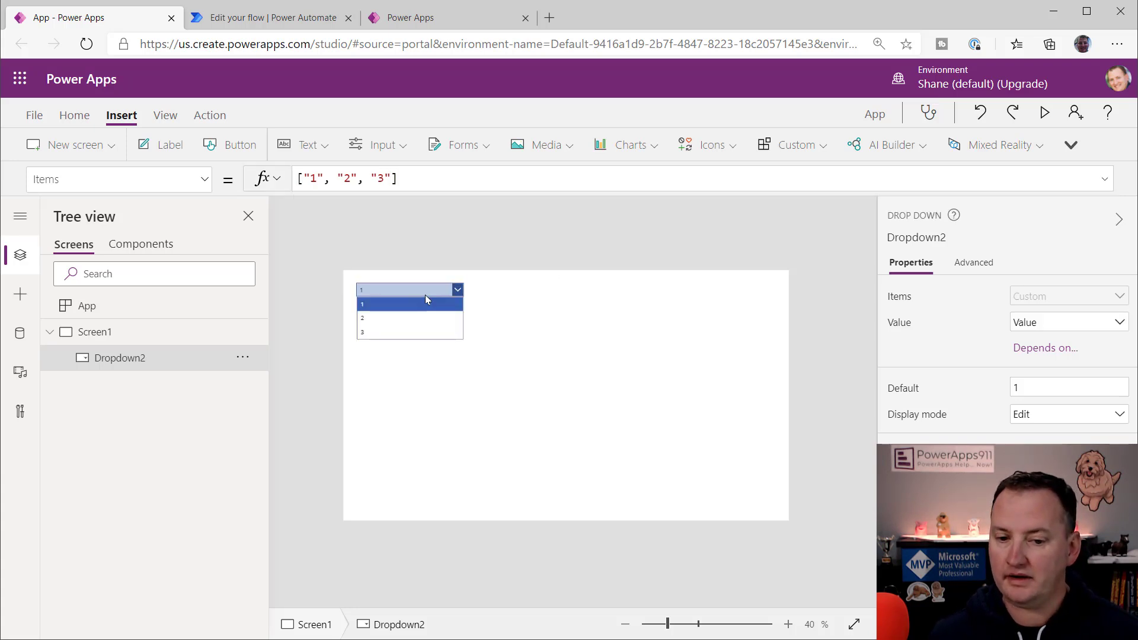
left_click(395, 176)
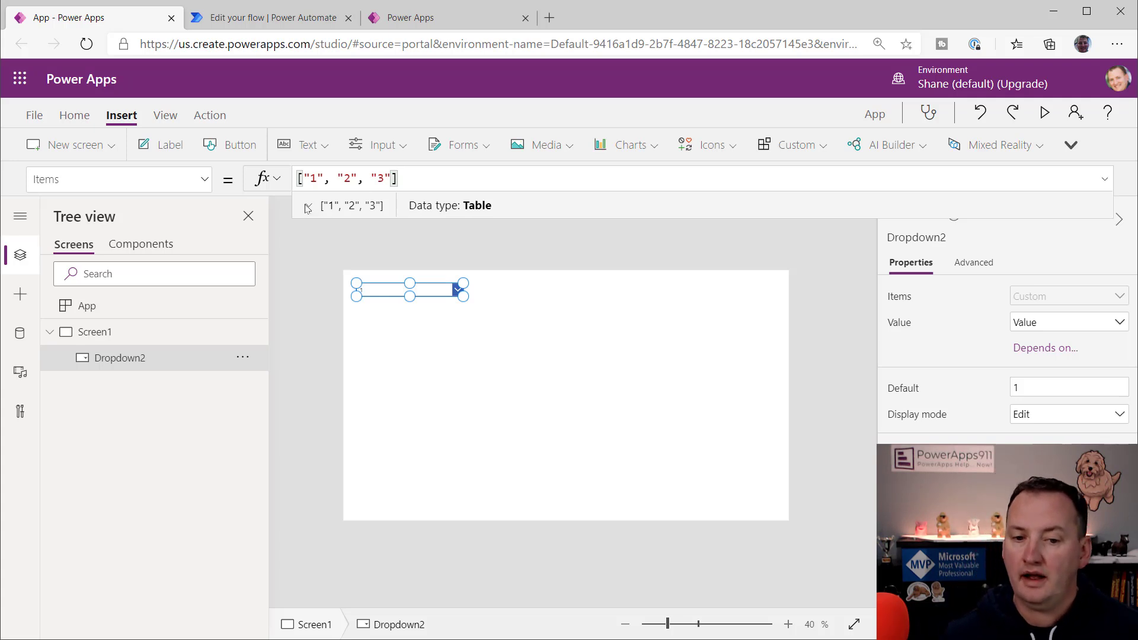
left_click(309, 206)
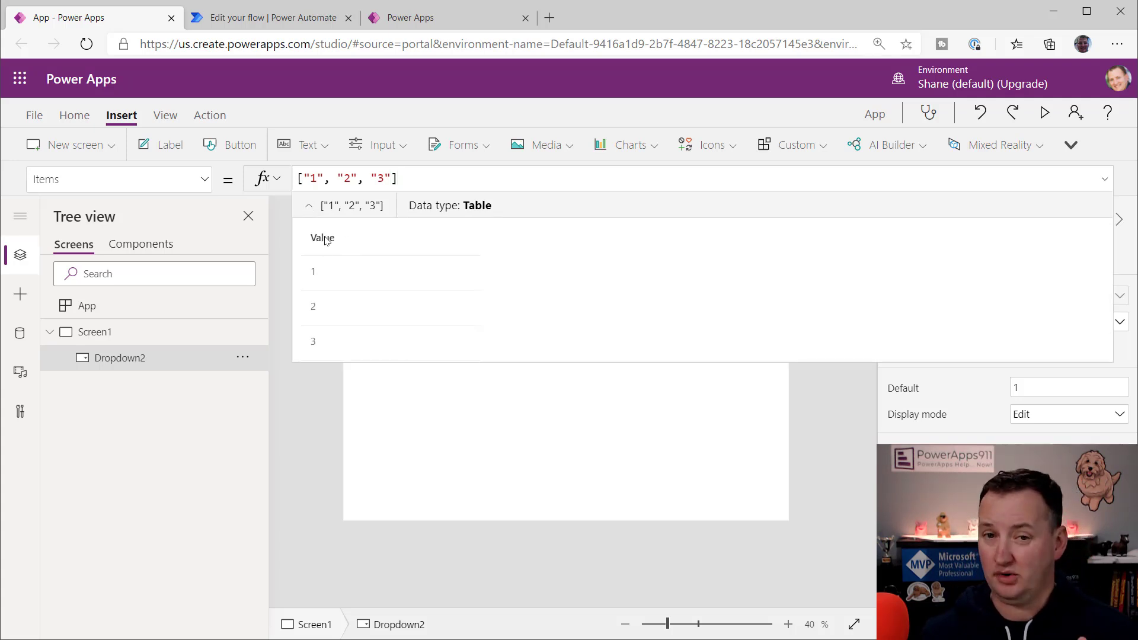
left_click(309, 207)
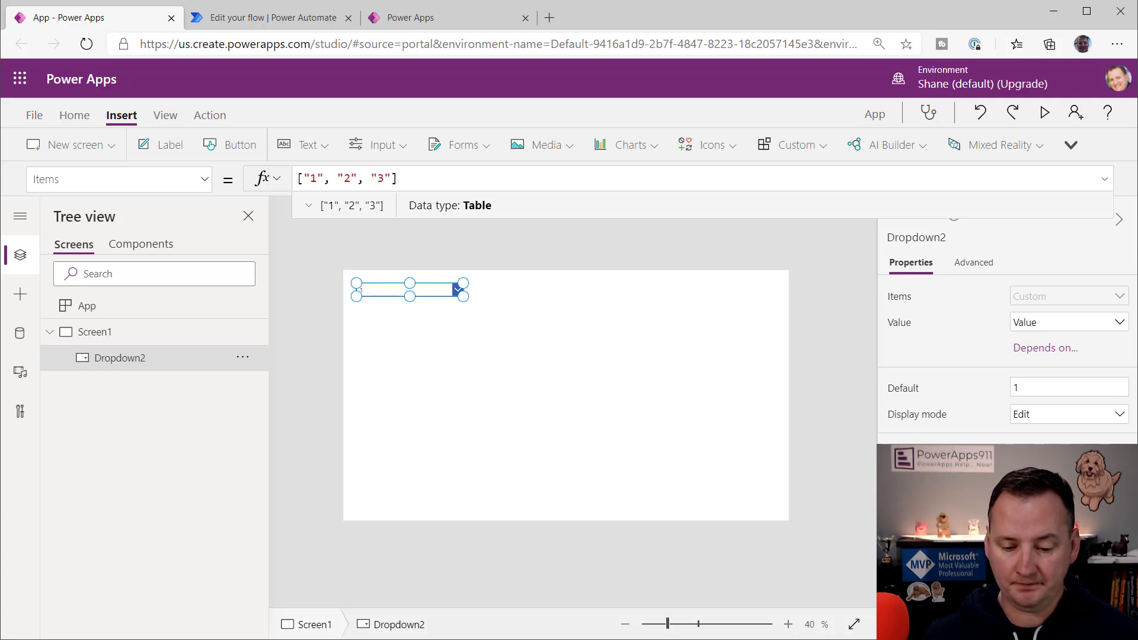
Copy the puppy names BUDDY through SAM from the email and return to Excel.
key("alt+Tab")
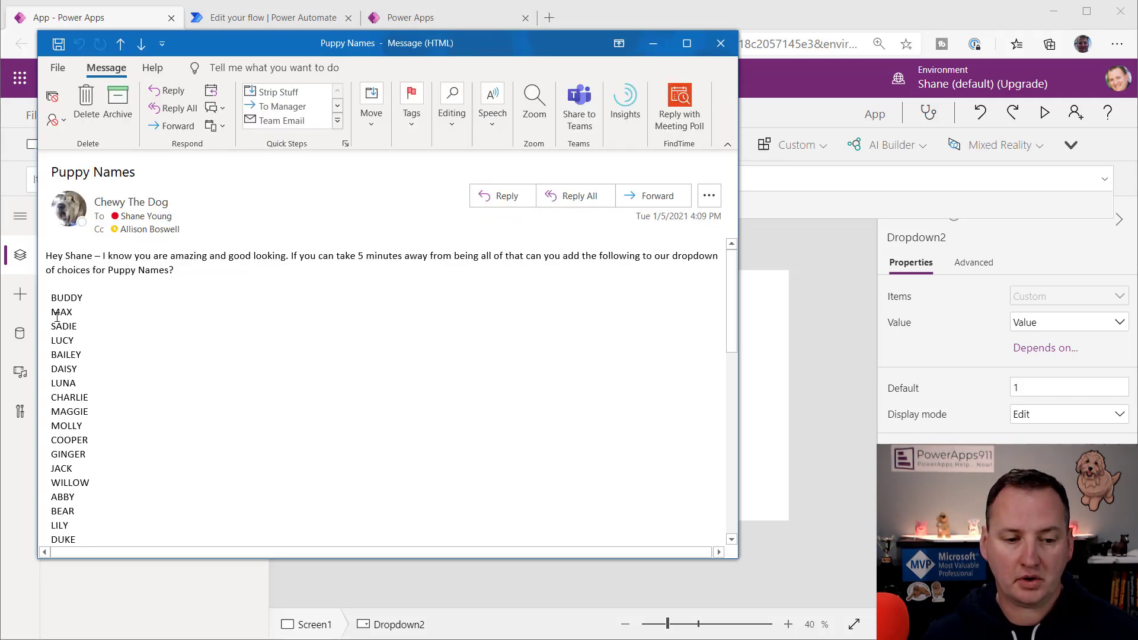
left_click_drag(53, 295, 99, 462)
key("ctrl+c")
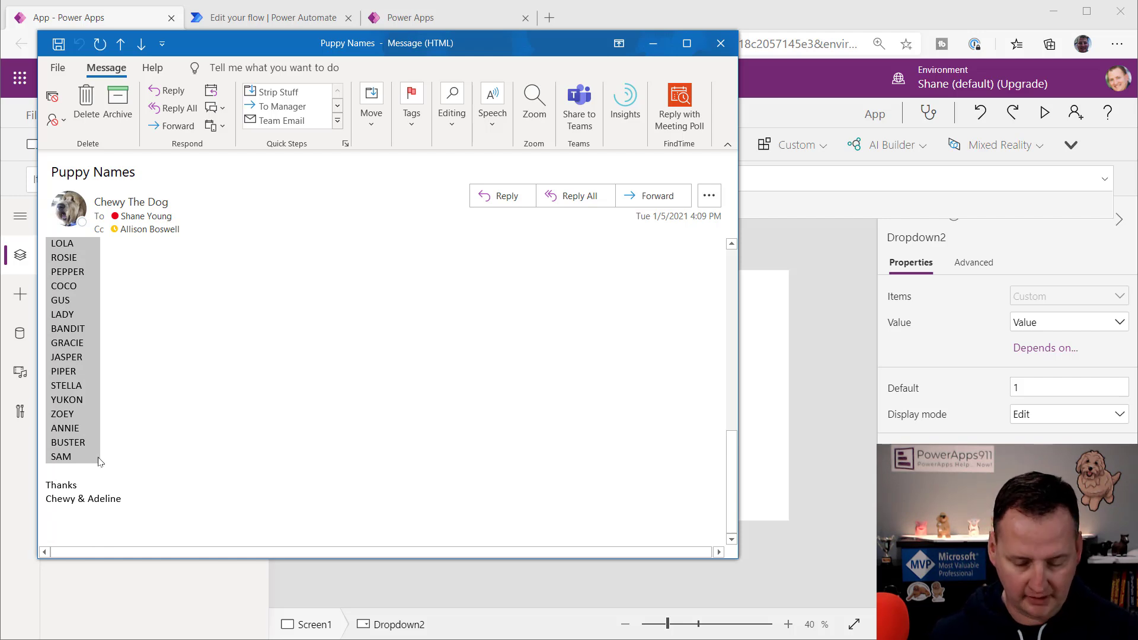
key("alt+Tab")
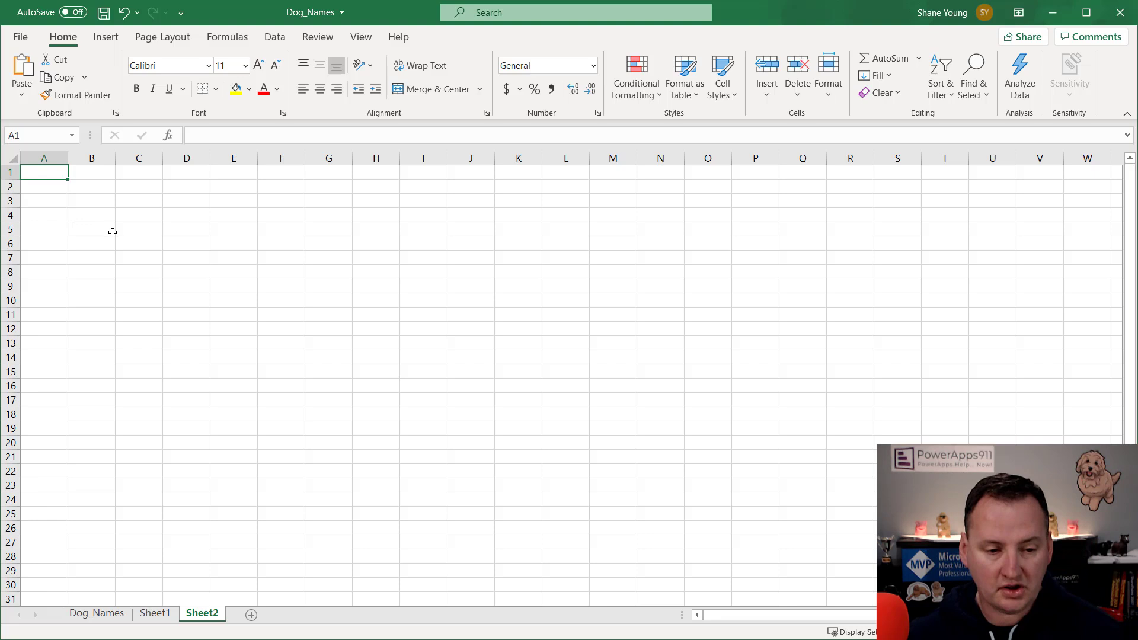
Paste the names into column A of Sheet2 and sort them A to Z.
key("ctrl+v")
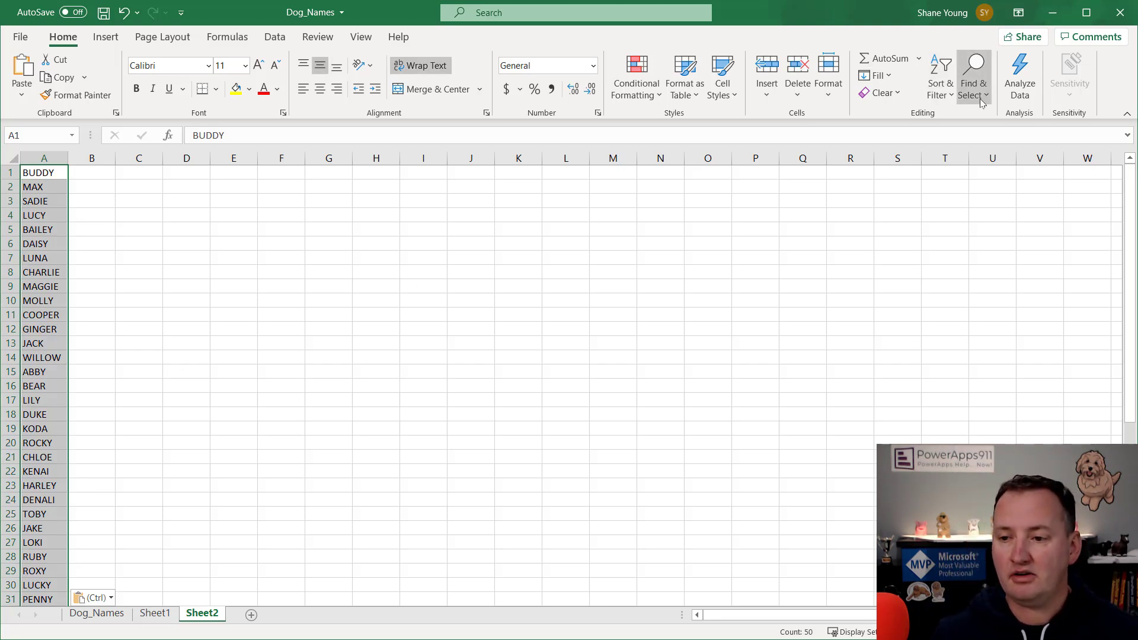
left_click(946, 102)
left_click(961, 116)
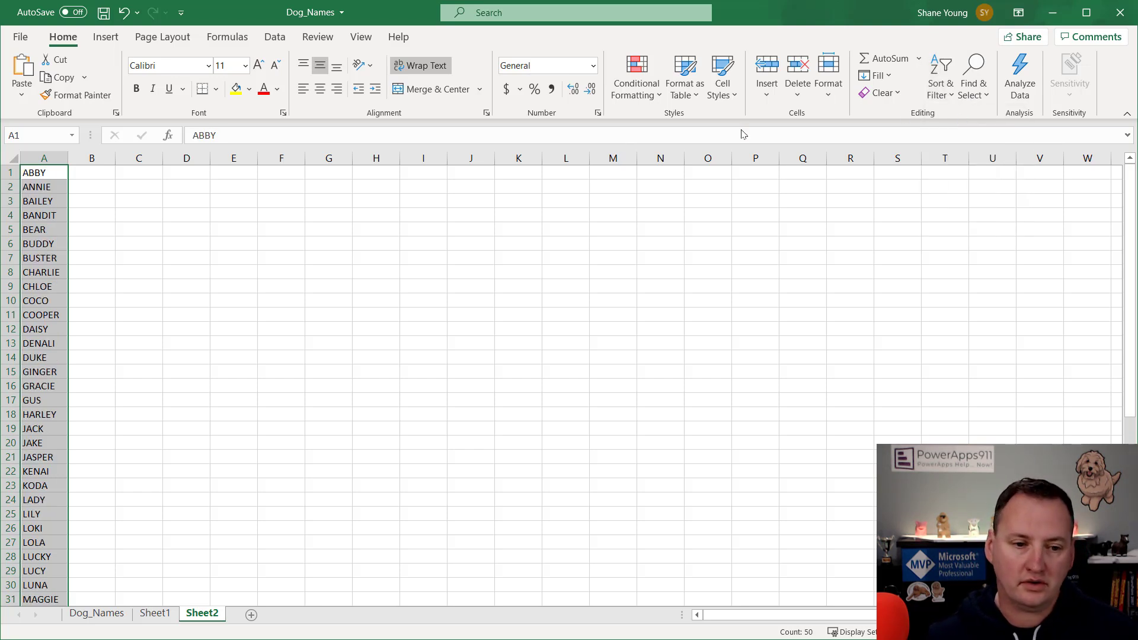
left_click(100, 174)
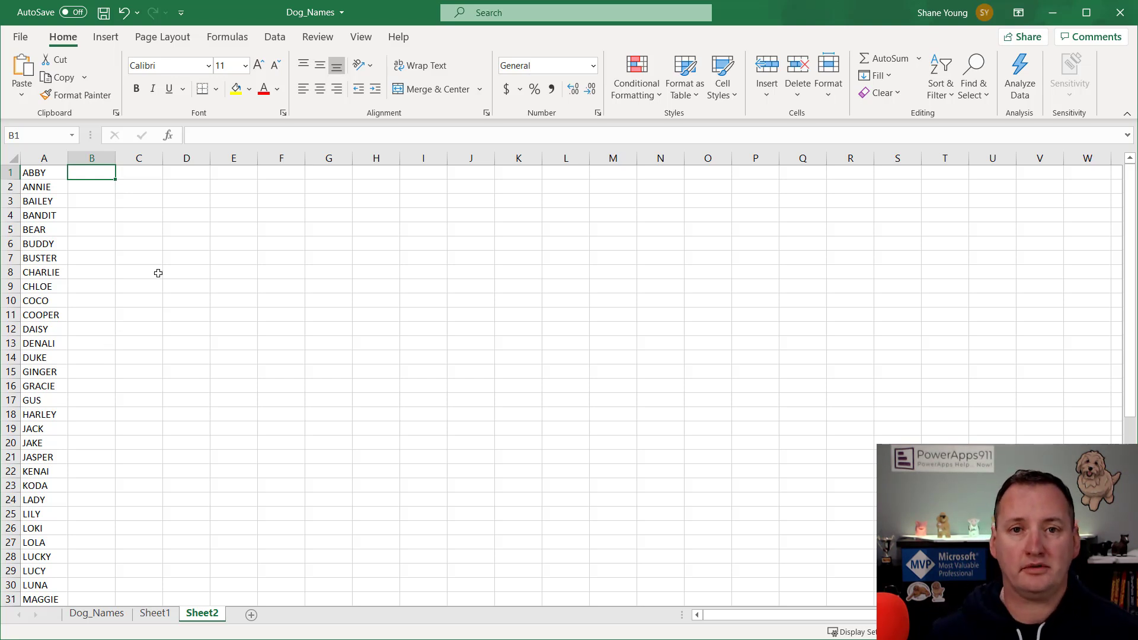
Enter a formula in B1 that wraps A1 in double quotes: ="""" & A1 & """.
left_click(216, 136)
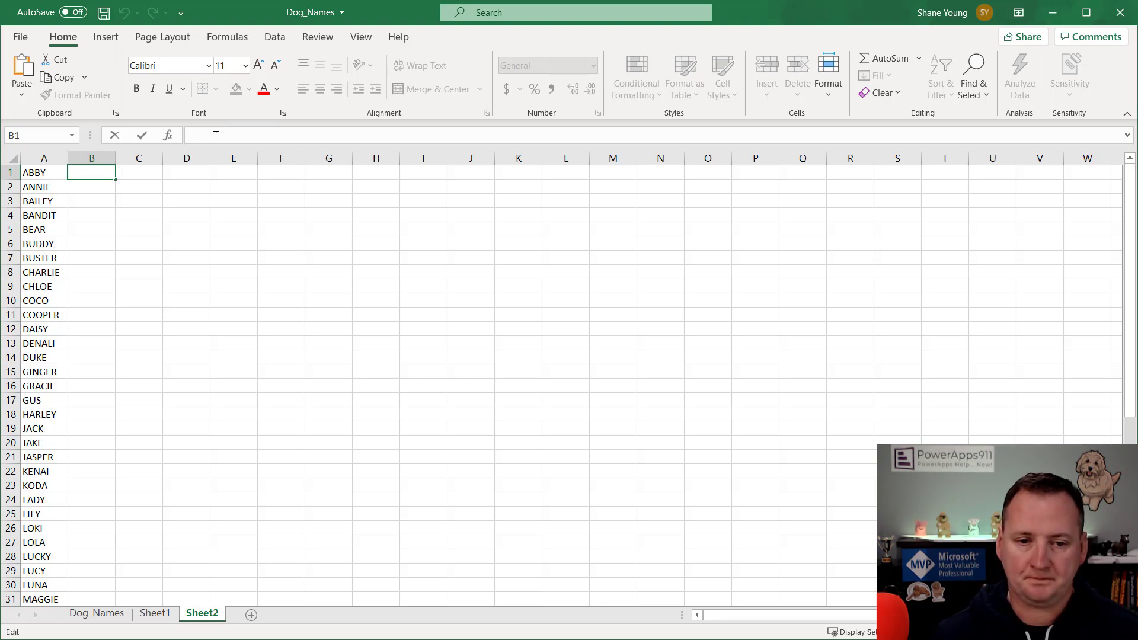
type("=")
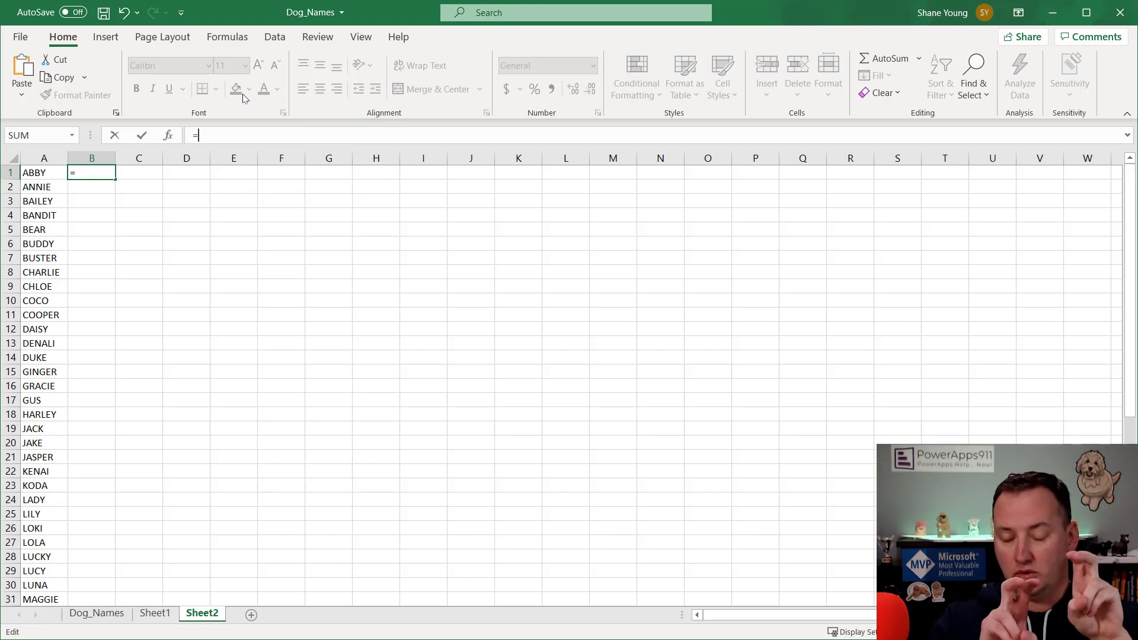
type("\"\"")
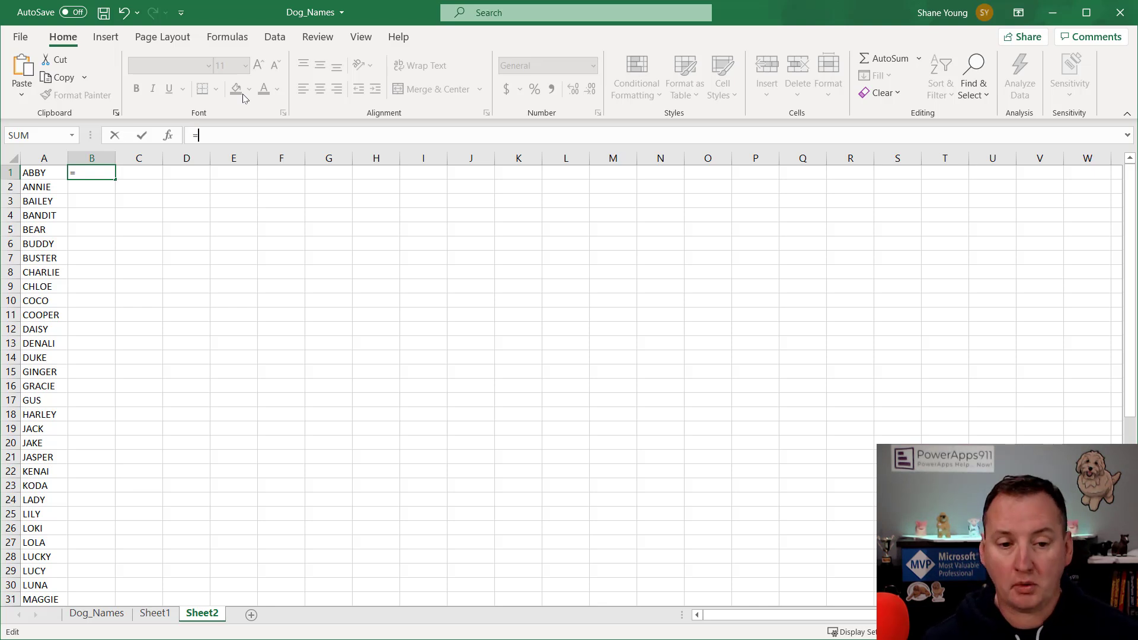
type("\"")
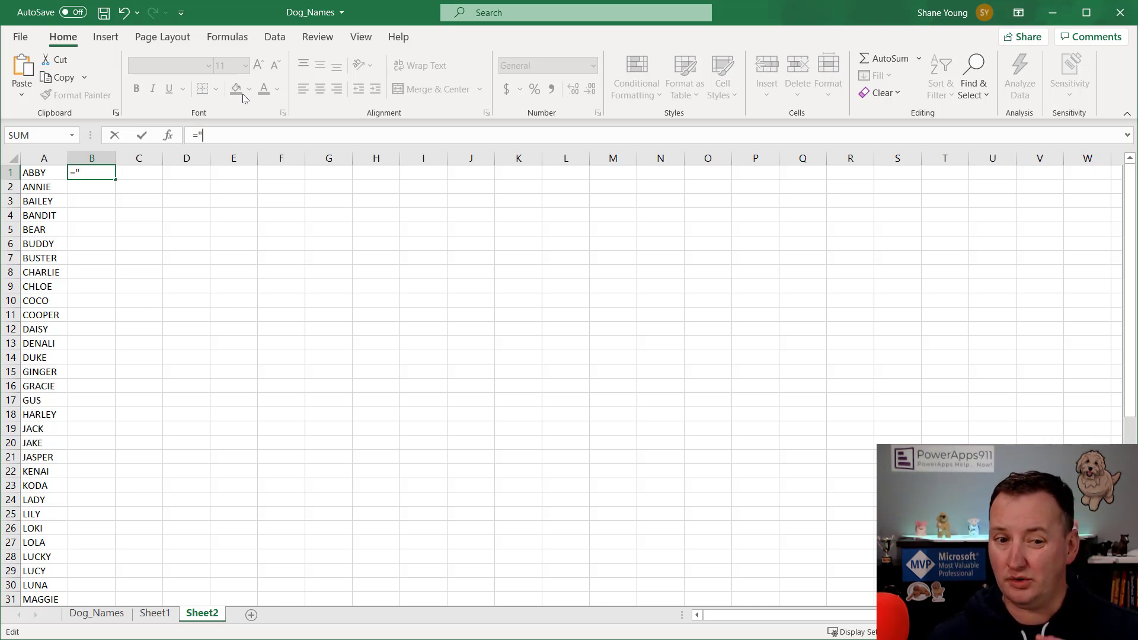
type("\"\"\"\"")
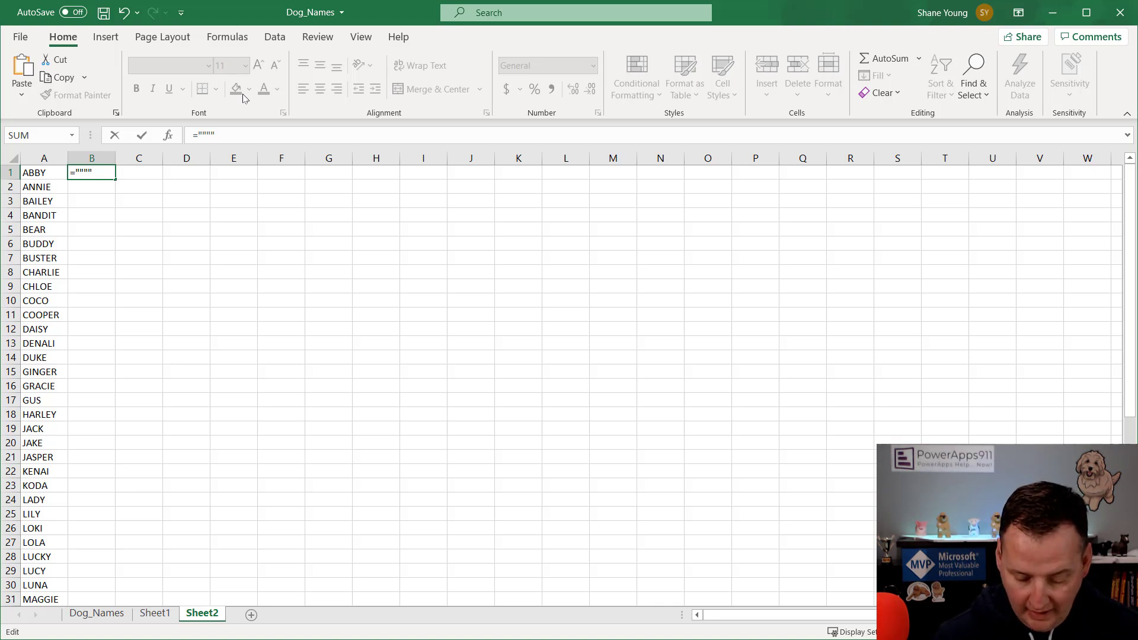
type("&")
key("shift+space")
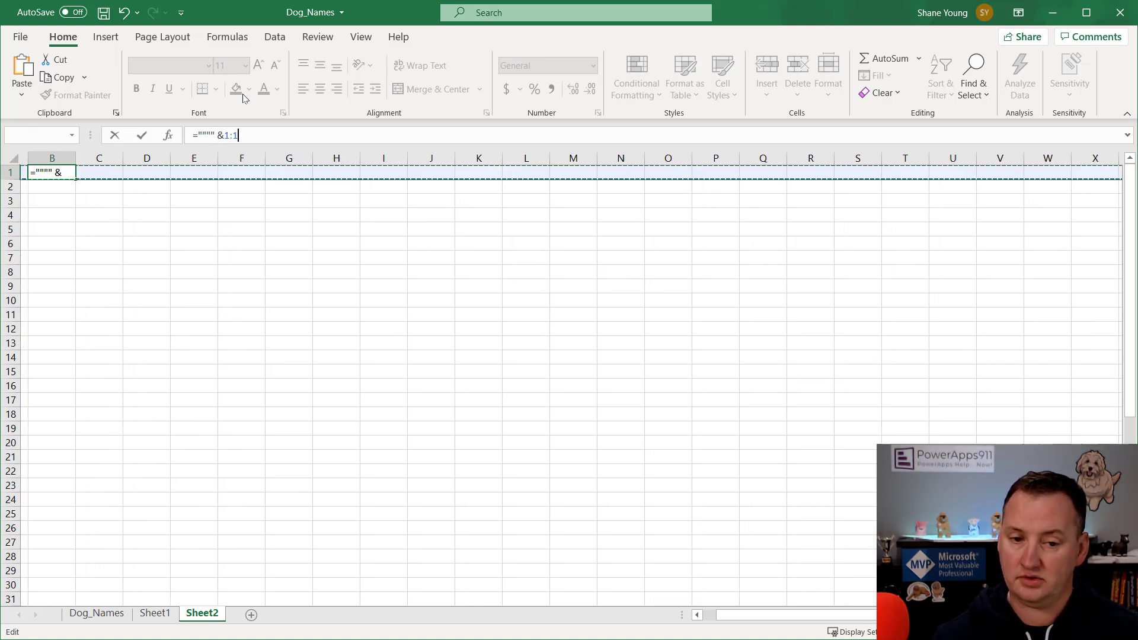
key("BackSpace")
key("BackSpace")
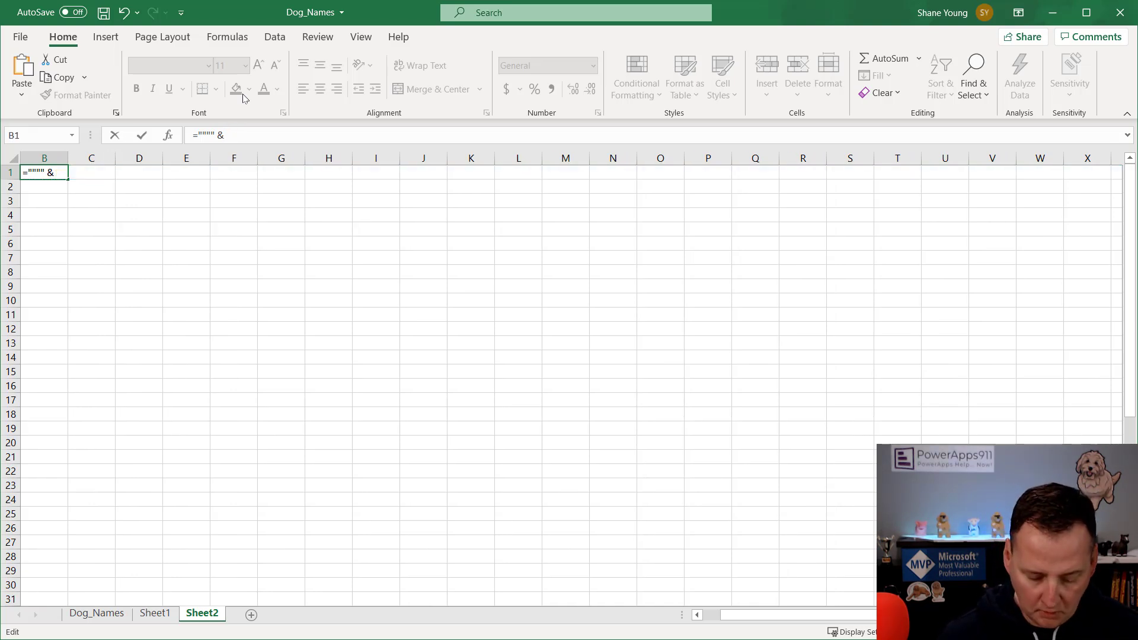
type("A!")
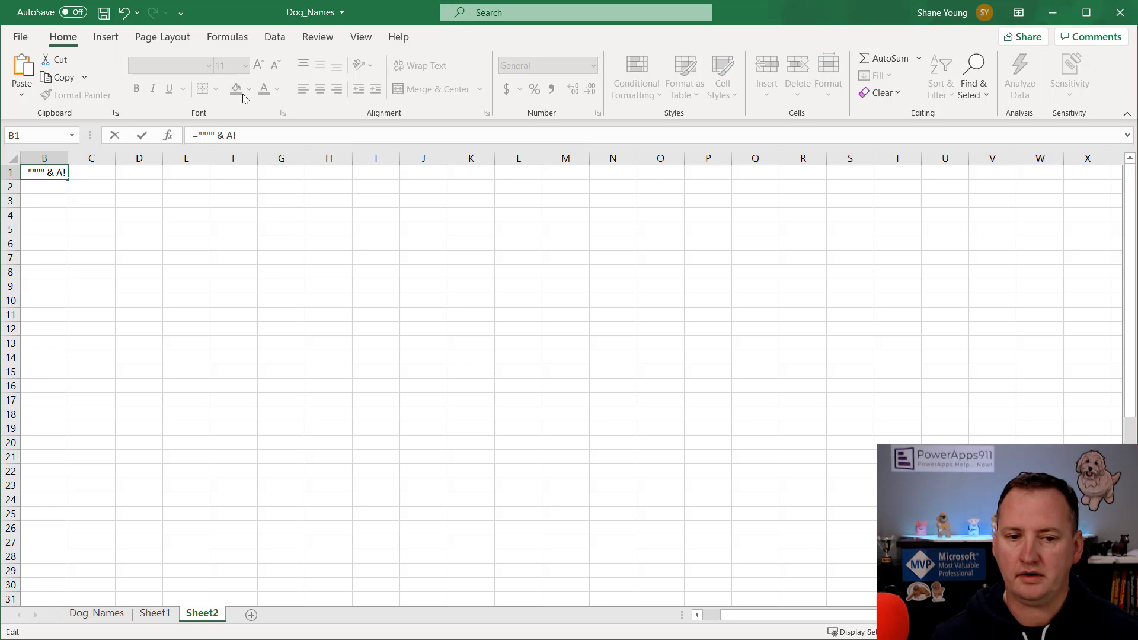
key("BackSpace")
type("1")
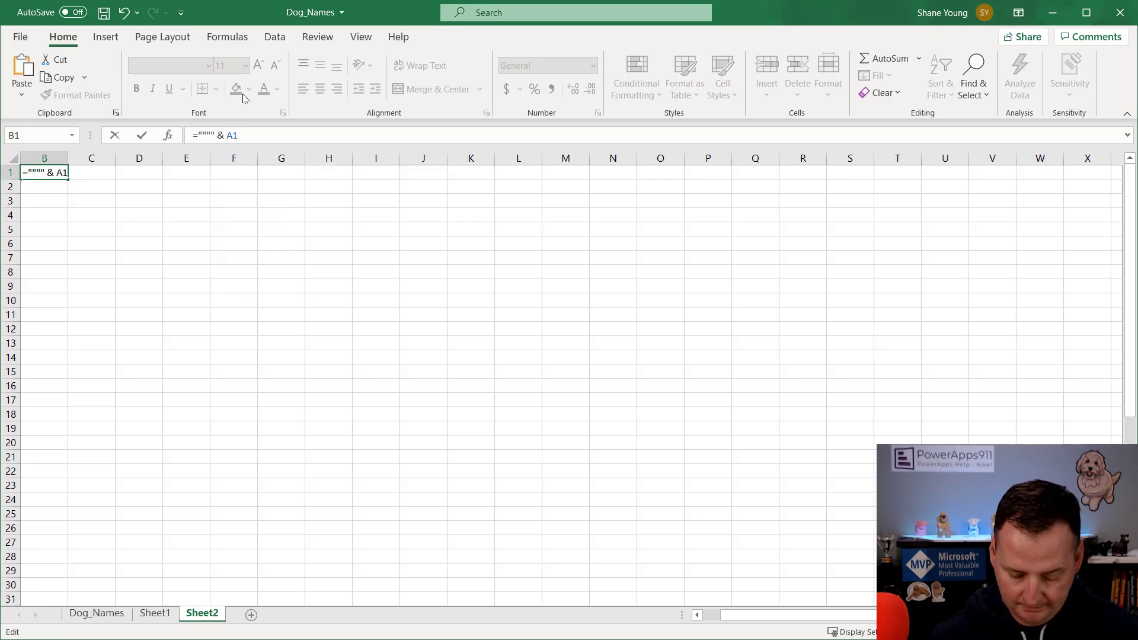
type(" &")
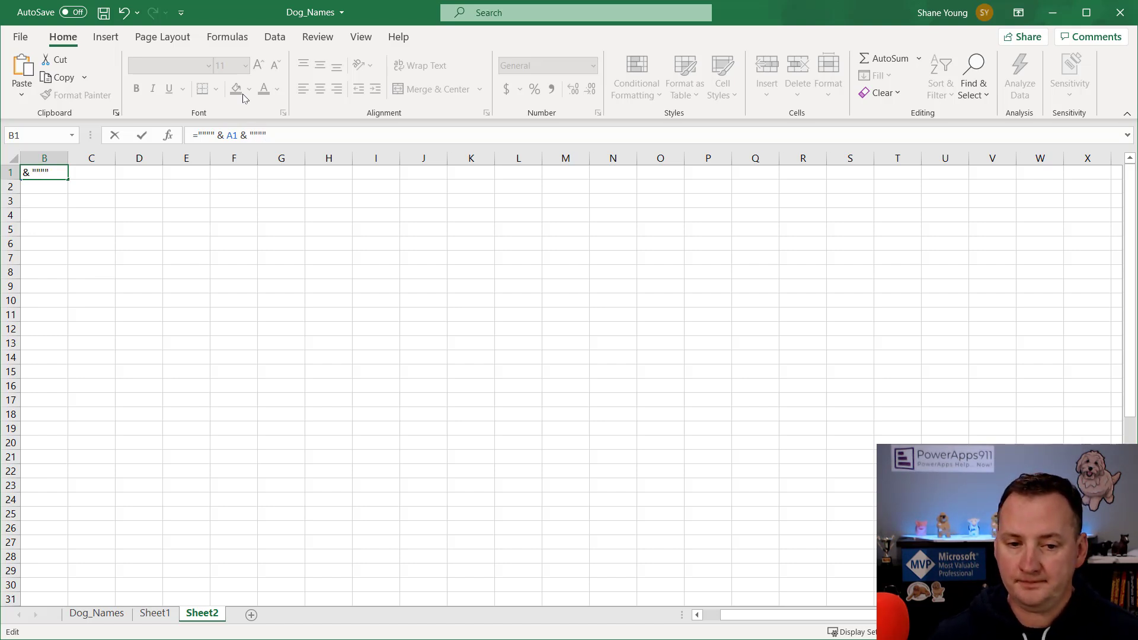
key("Return")
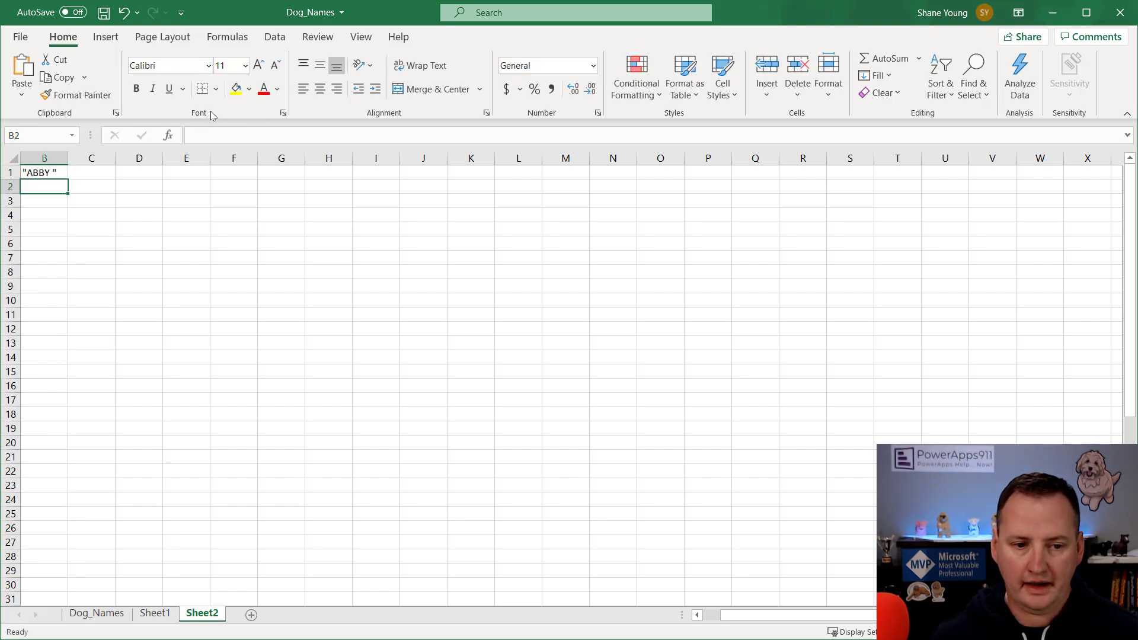
left_click_drag(766, 616, 750, 615)
left_click(98, 173)
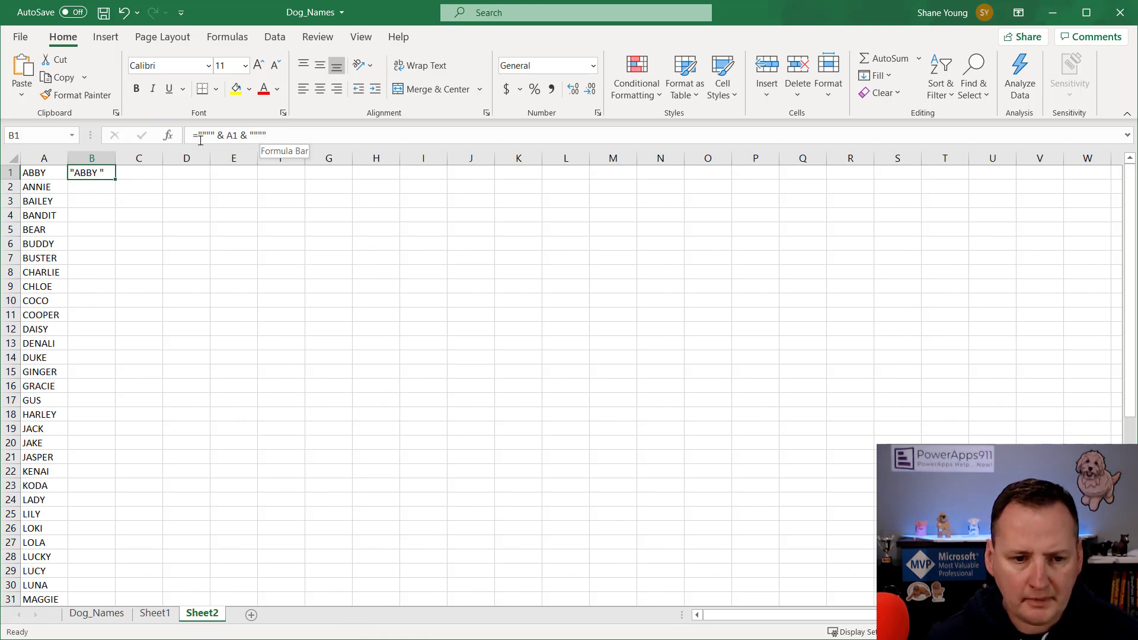
Delete the trailing space after ABBY in cell A1.
left_click(52, 173)
double_click(51, 172)
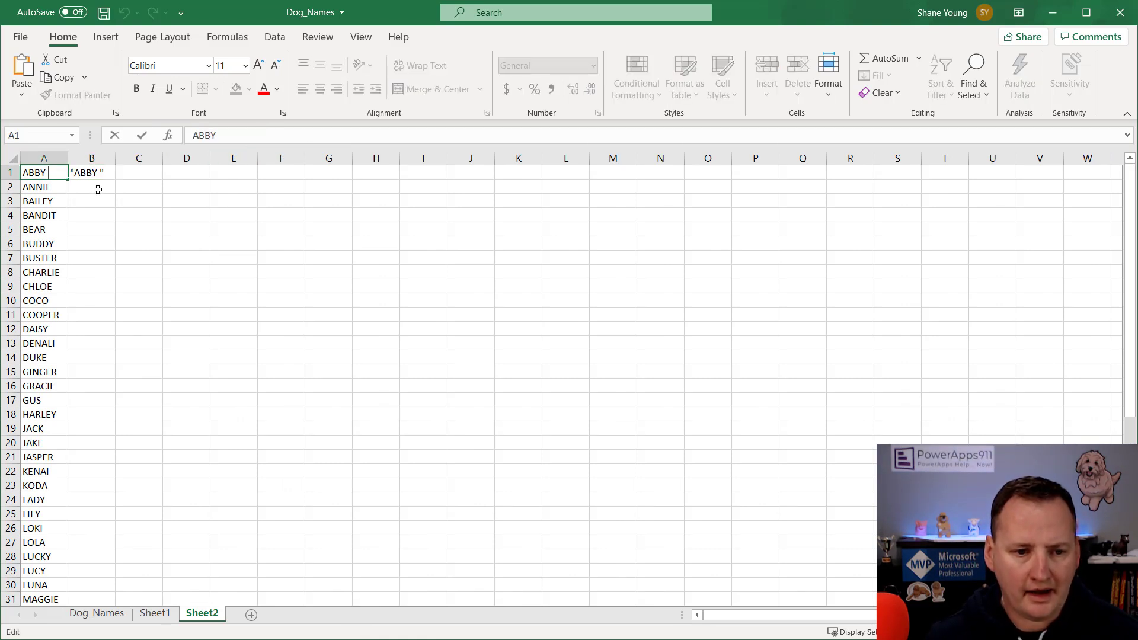
key("BackSpace")
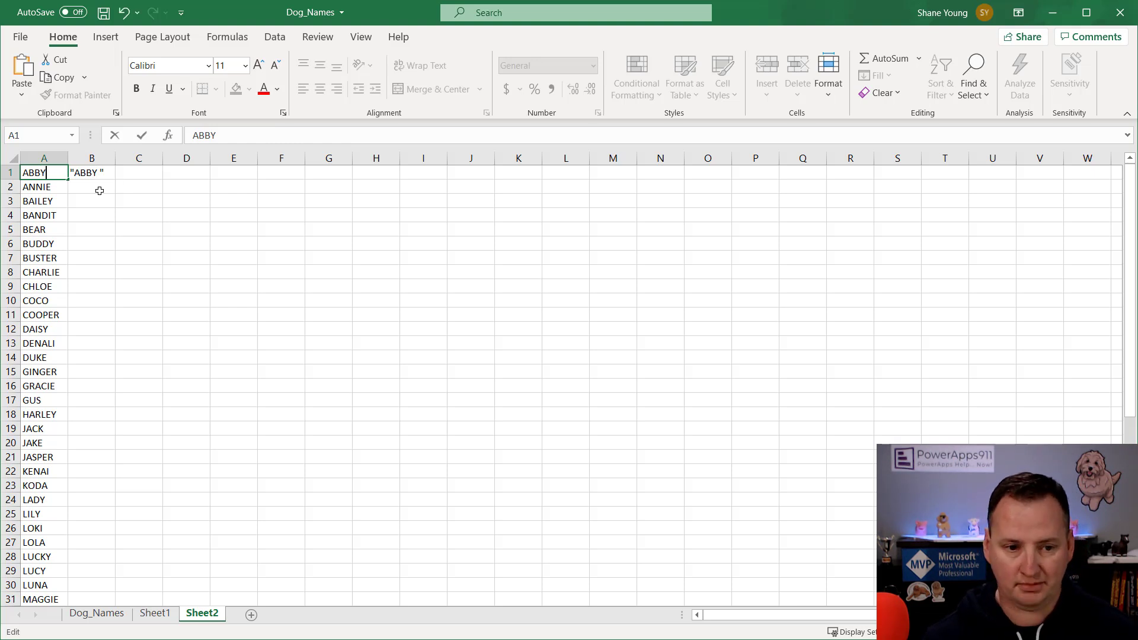
left_click(99, 191)
Add a trailing comma to the B1 formula so it displays "ABBY",.
left_click(90, 175)
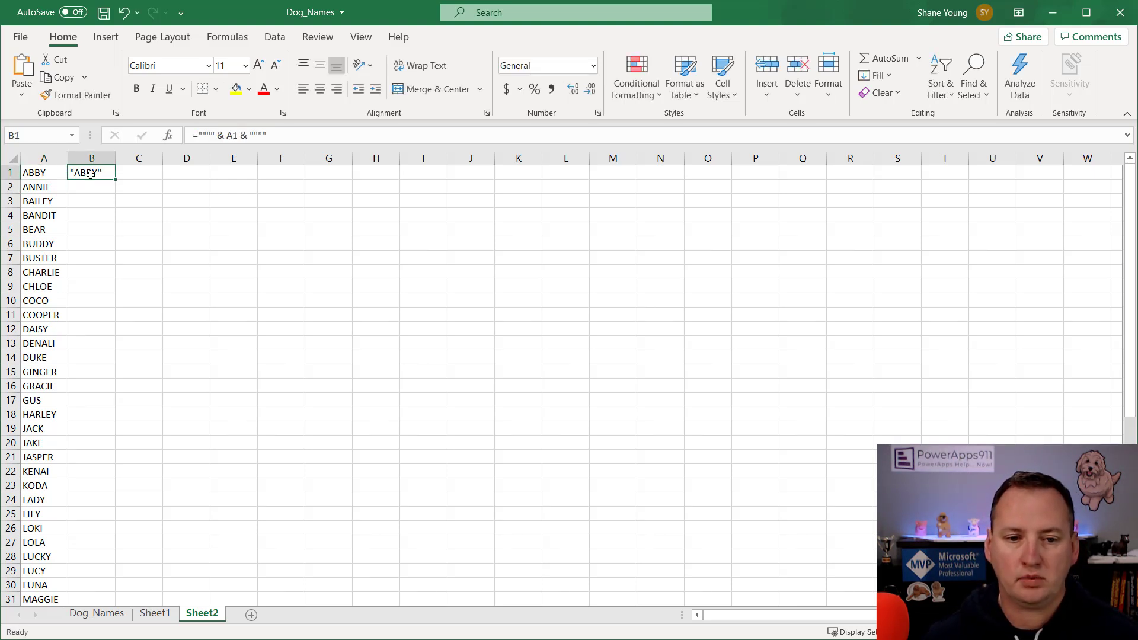
left_click(277, 134)
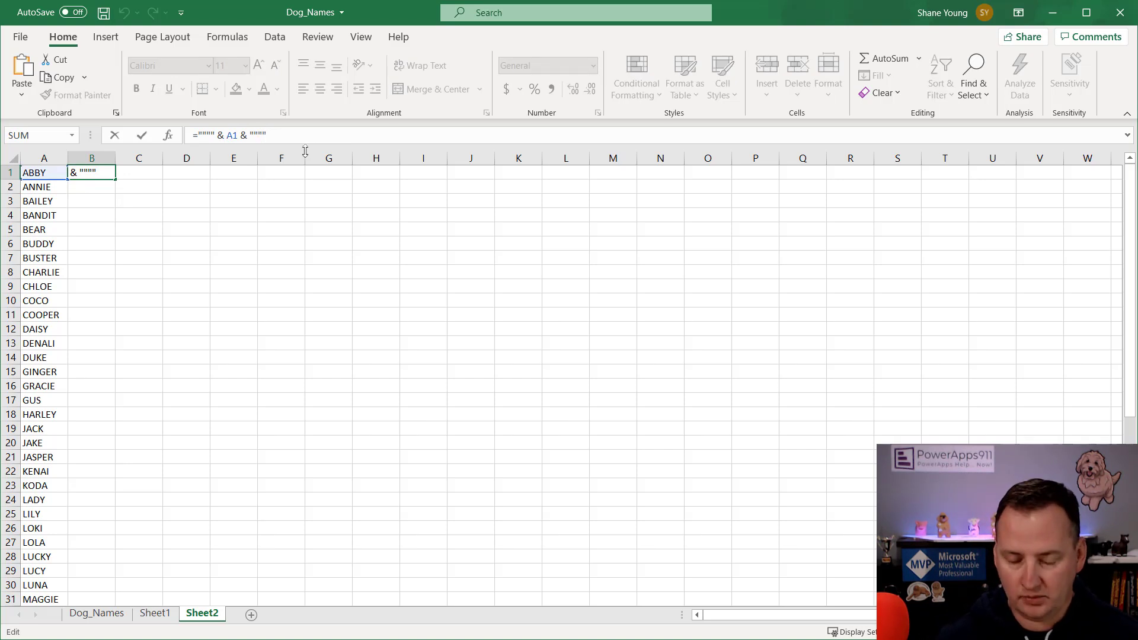
type(",")
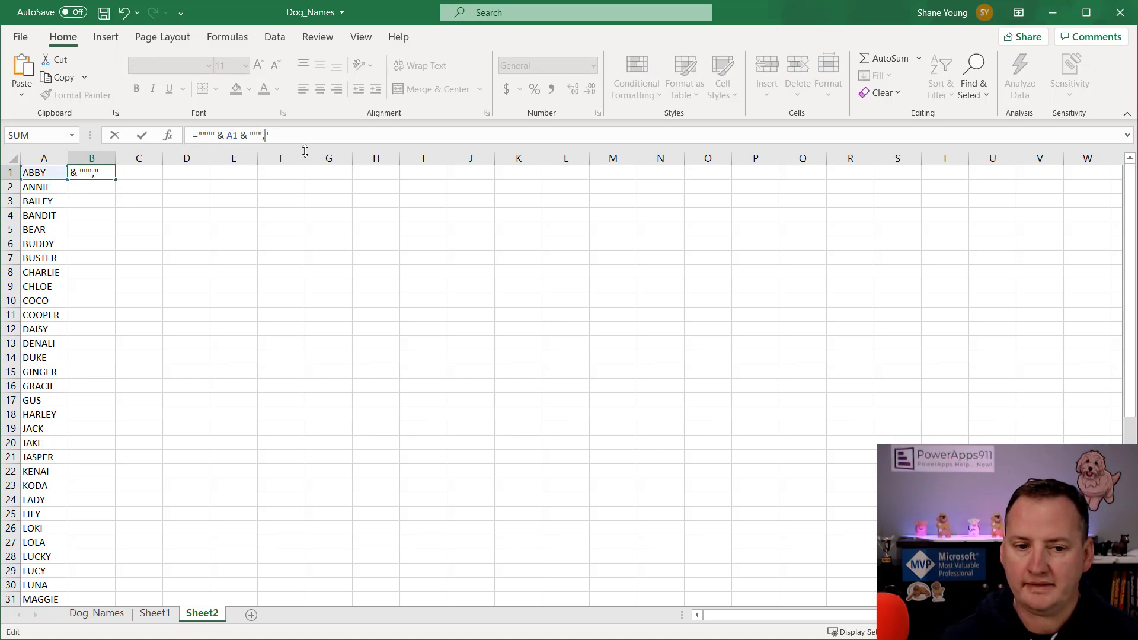
key("Return")
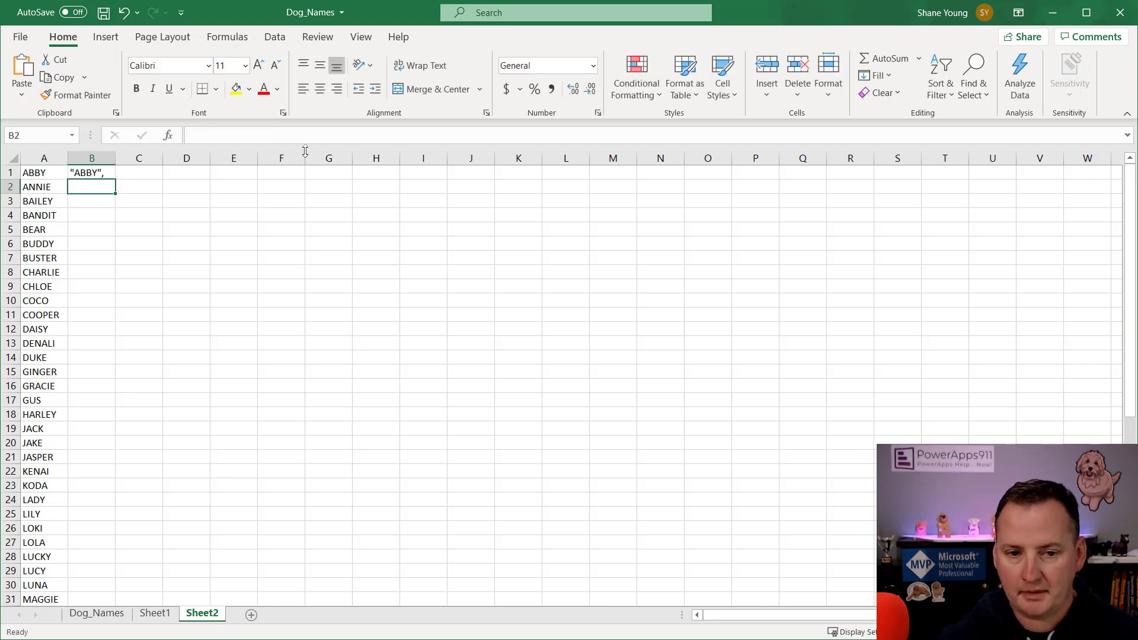
left_click(89, 174)
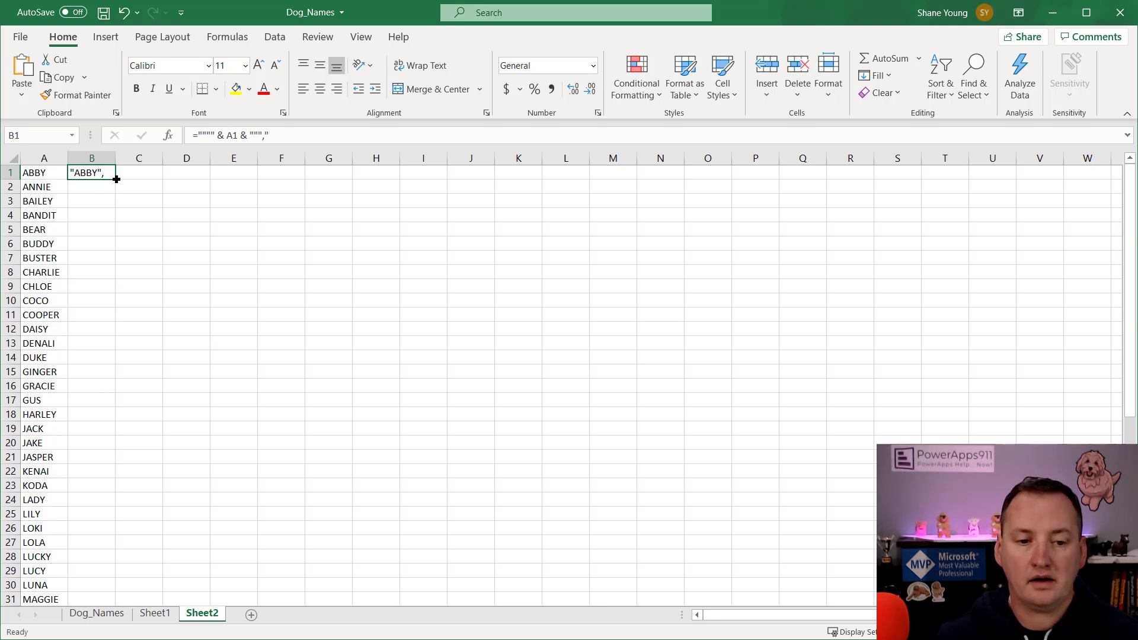
Fill the B1 formula down to row 50 and AutoFit column B's width.
double_click(115, 179)
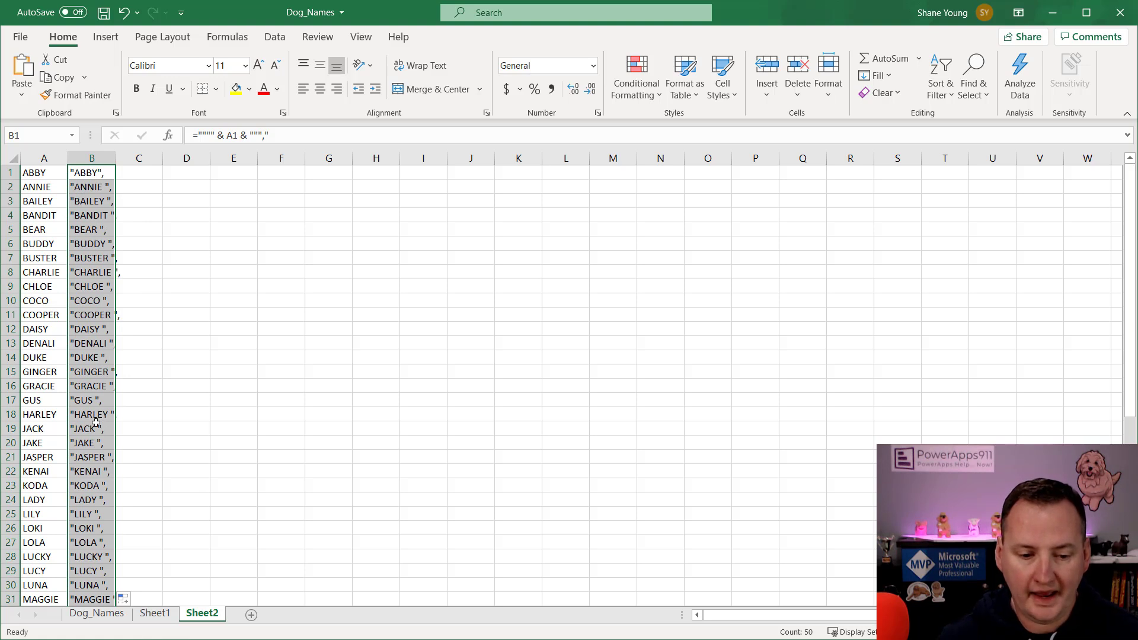
scroll(107, 432, "down", 6)
scroll(110, 433, "down", 4)
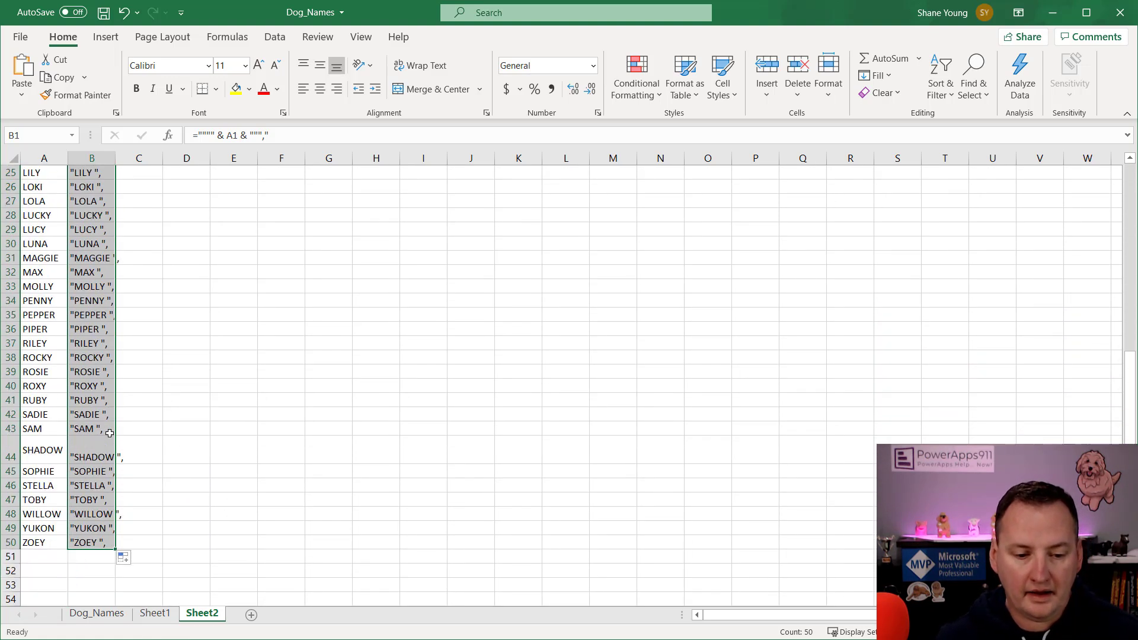
double_click(116, 159)
left_click(222, 370)
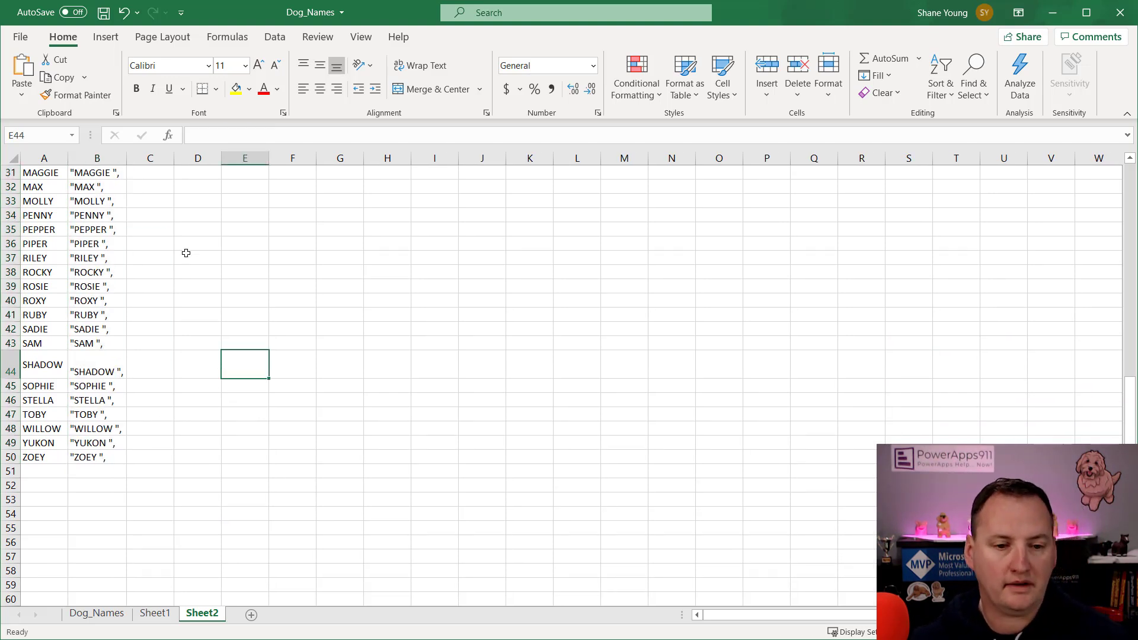
scroll(90, 253, "up", 10)
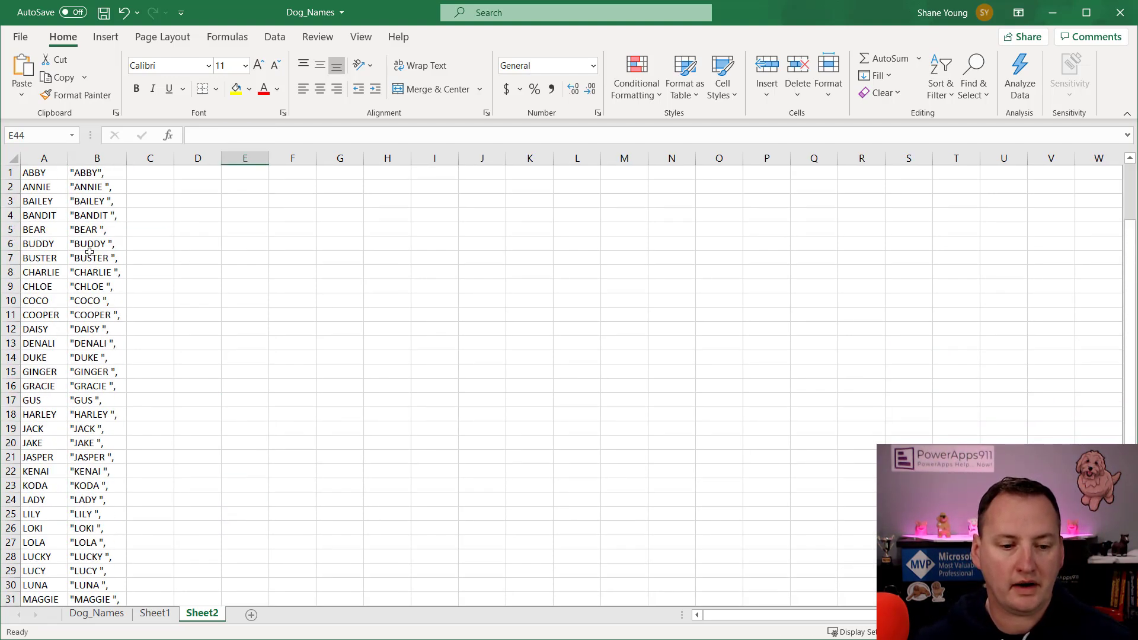
left_click(111, 172)
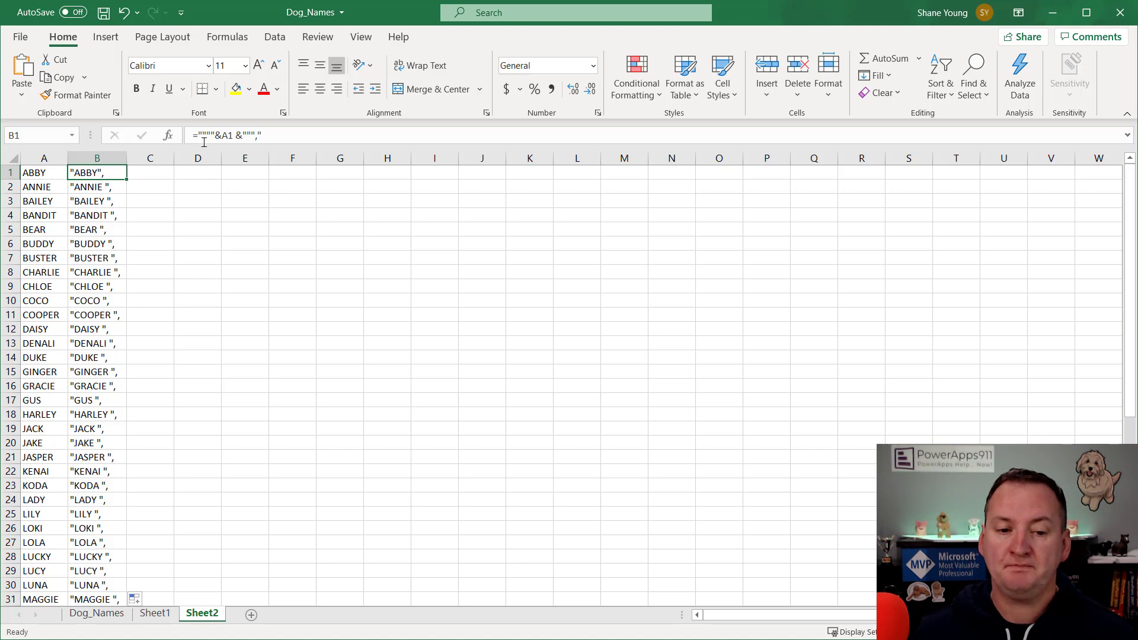
Change B1 to use SUBSTITUTE(A1, CHAR(160), "") and fill it down all 50 rows.
left_click(52, 173)
left_click(52, 187)
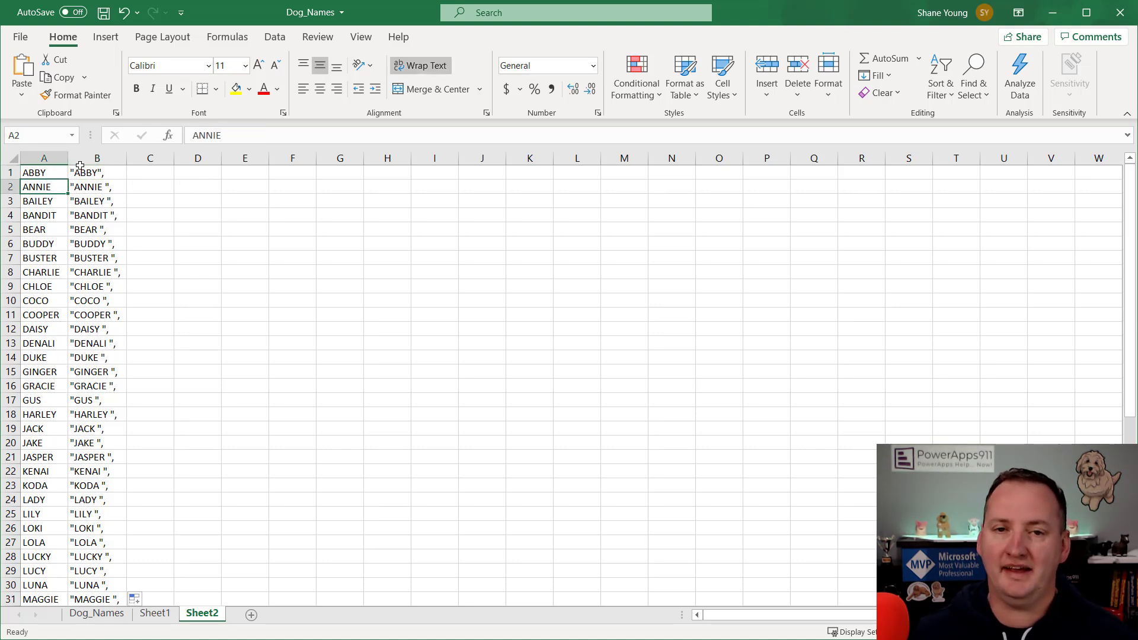
left_click(103, 173)
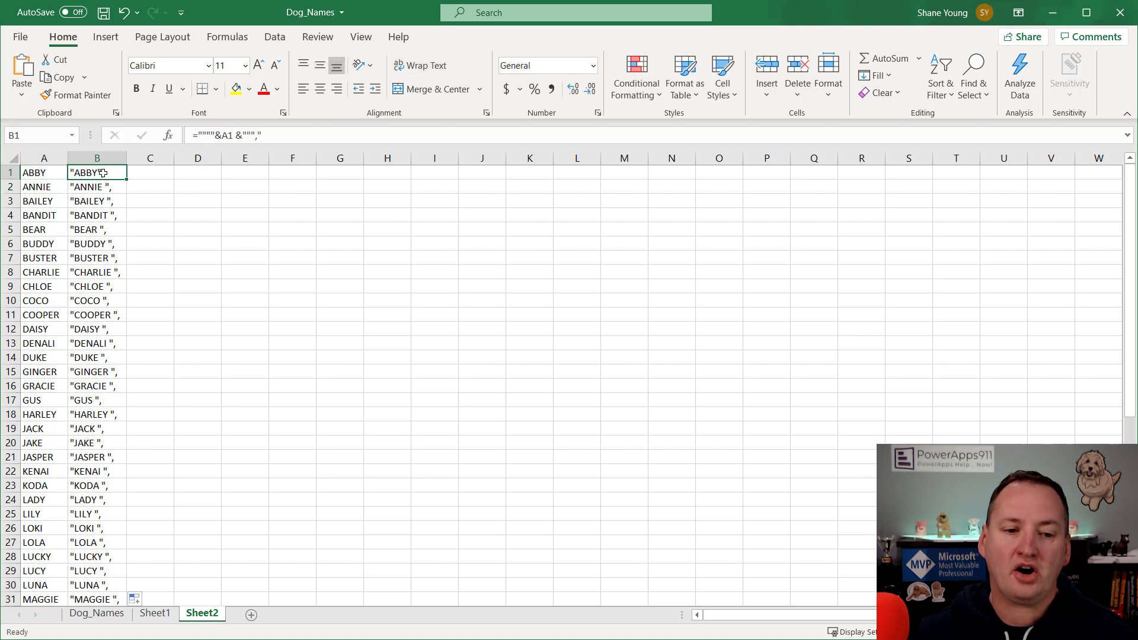
left_click(224, 136)
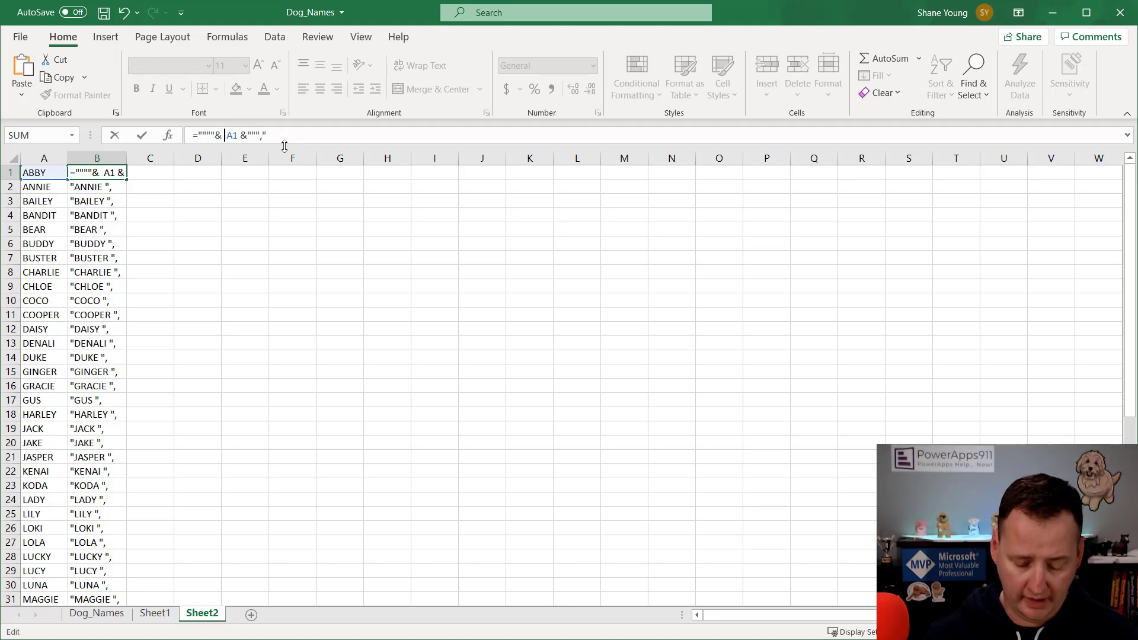
type("Su")
key("Tab")
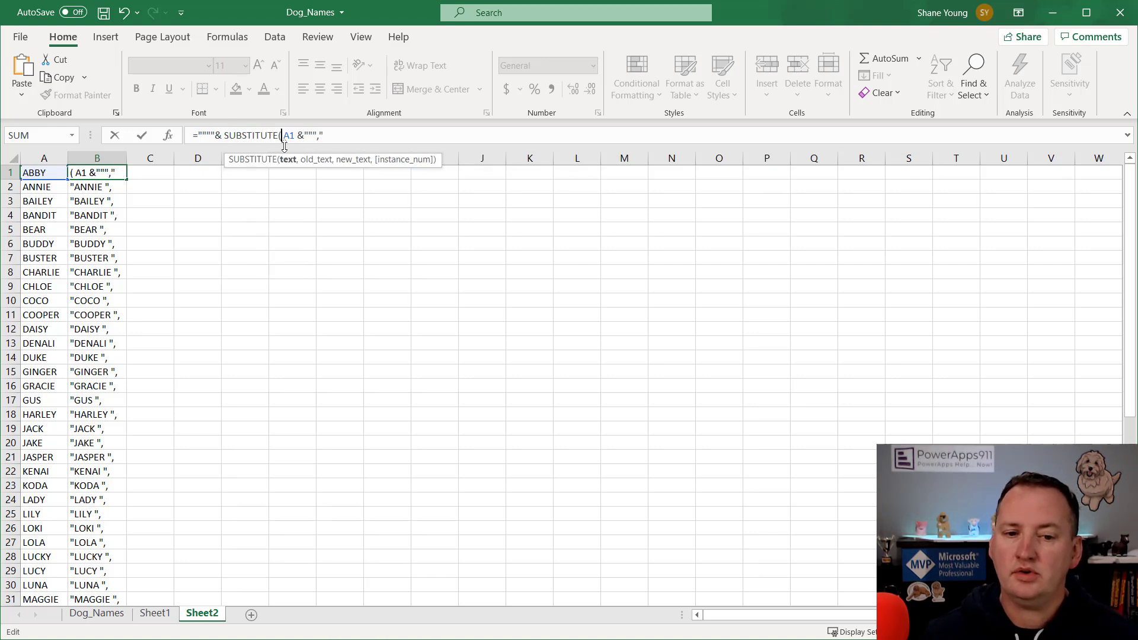
key("Delete")
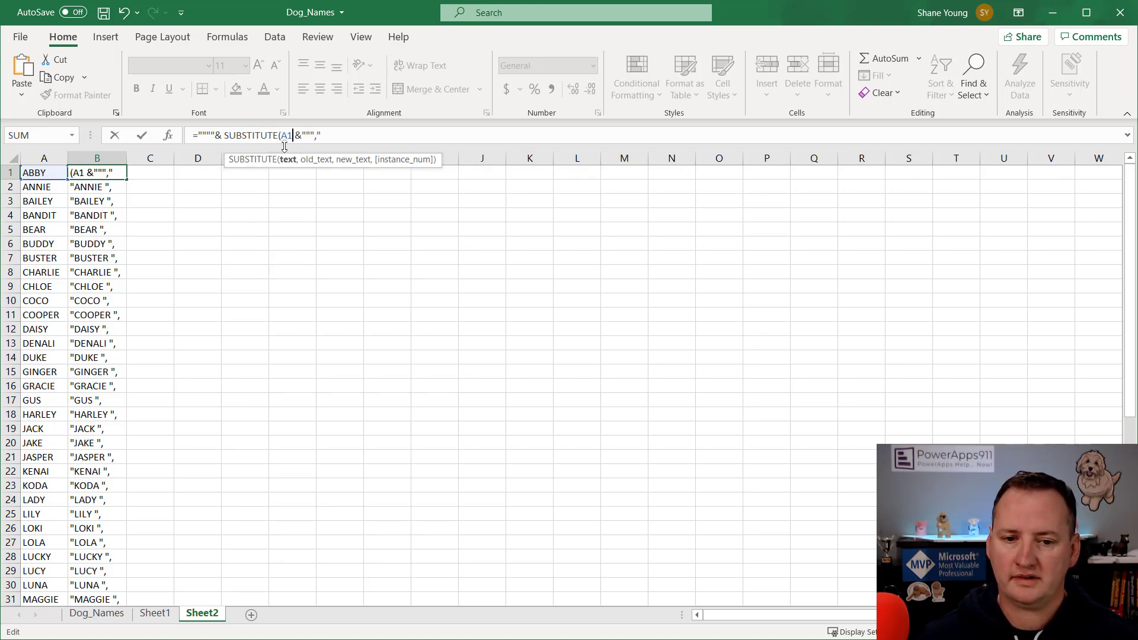
type(", Char")
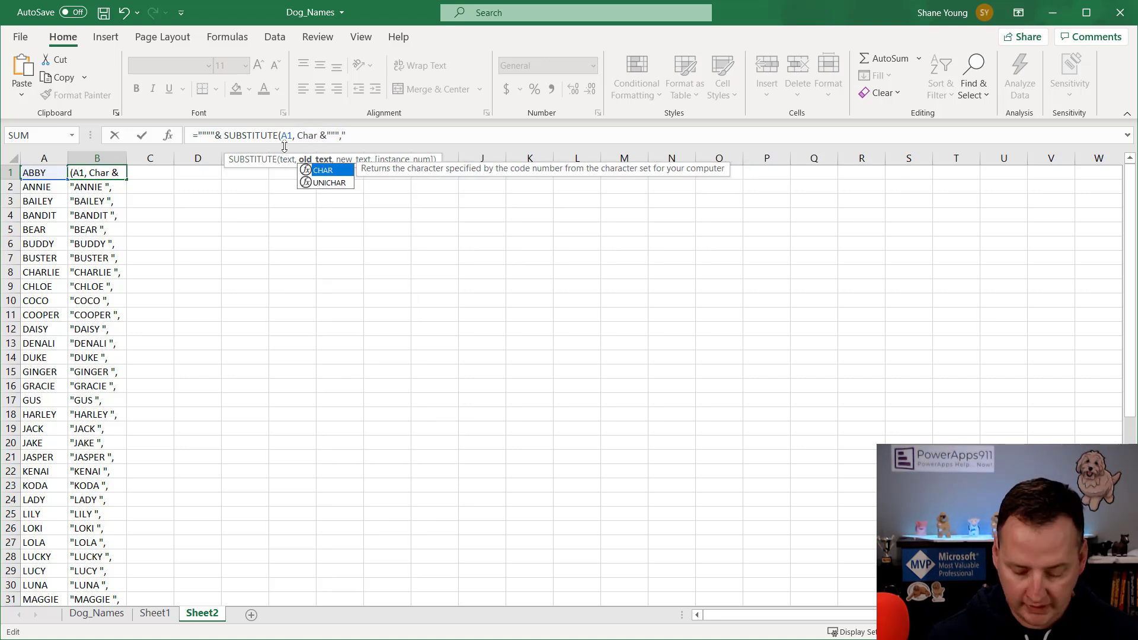
type("(160)")
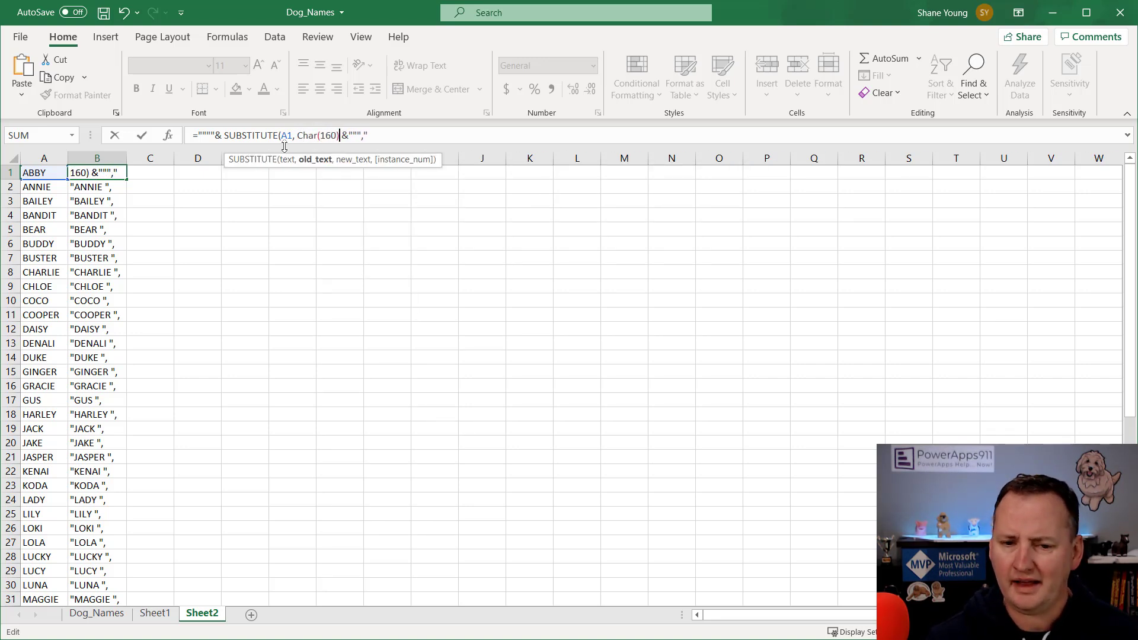
type(", ")
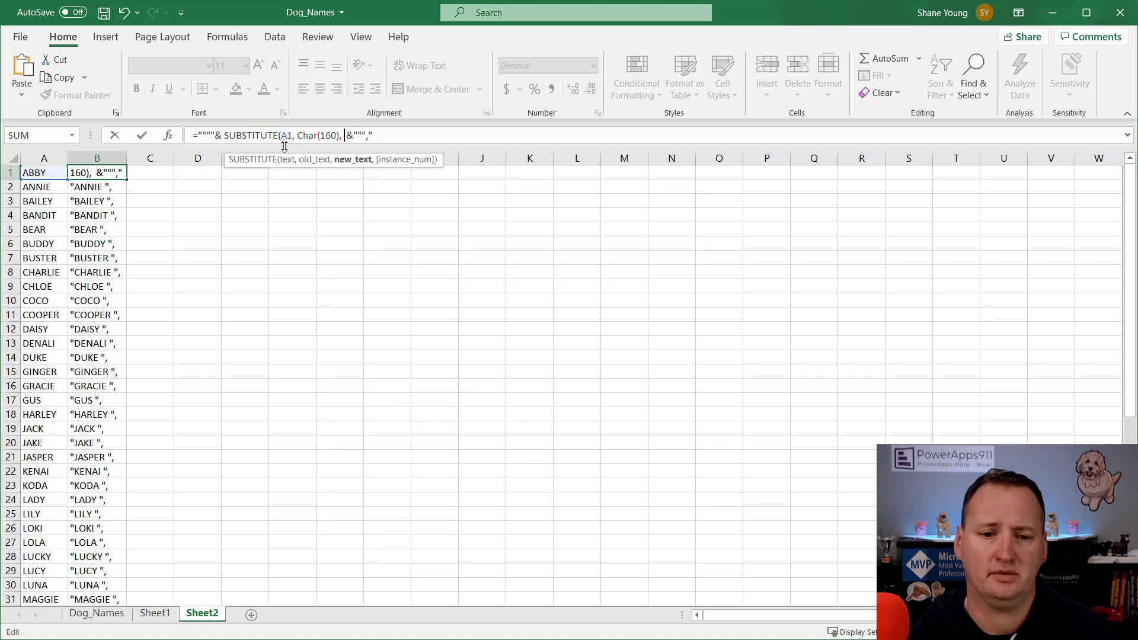
type("\"\" ")
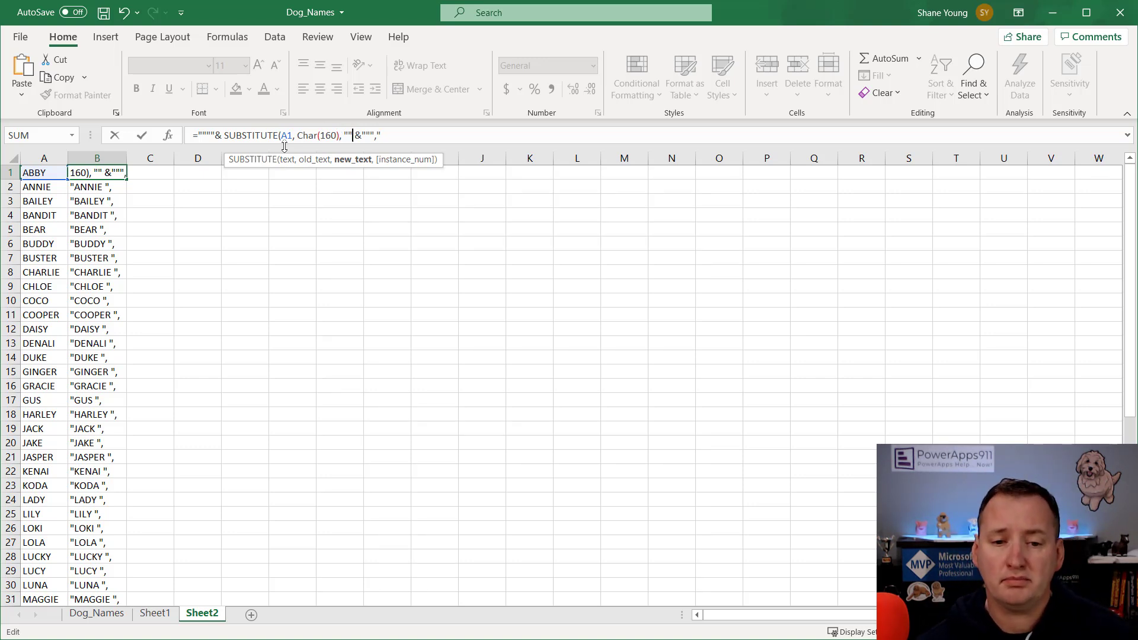
type(")")
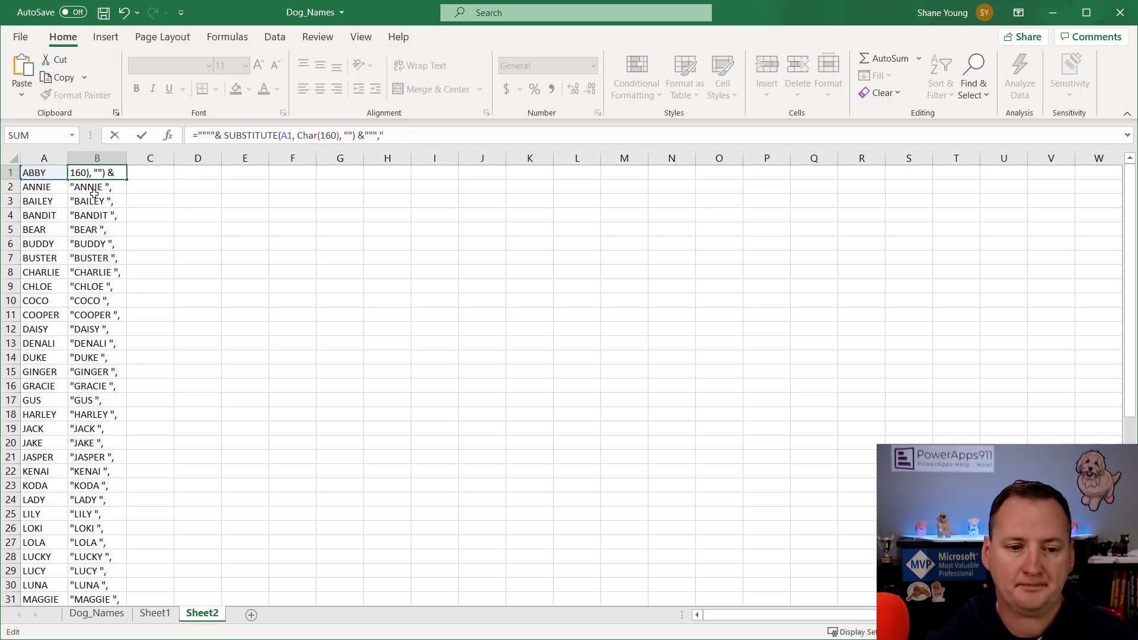
left_click_drag(152, 196, 153, 193)
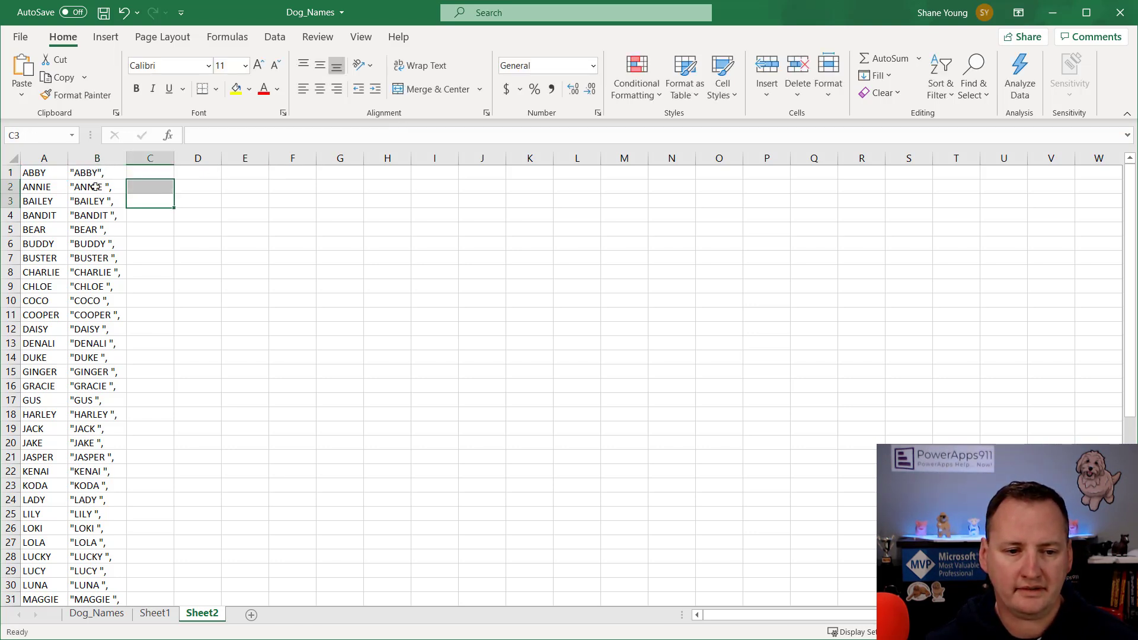
left_click(107, 173)
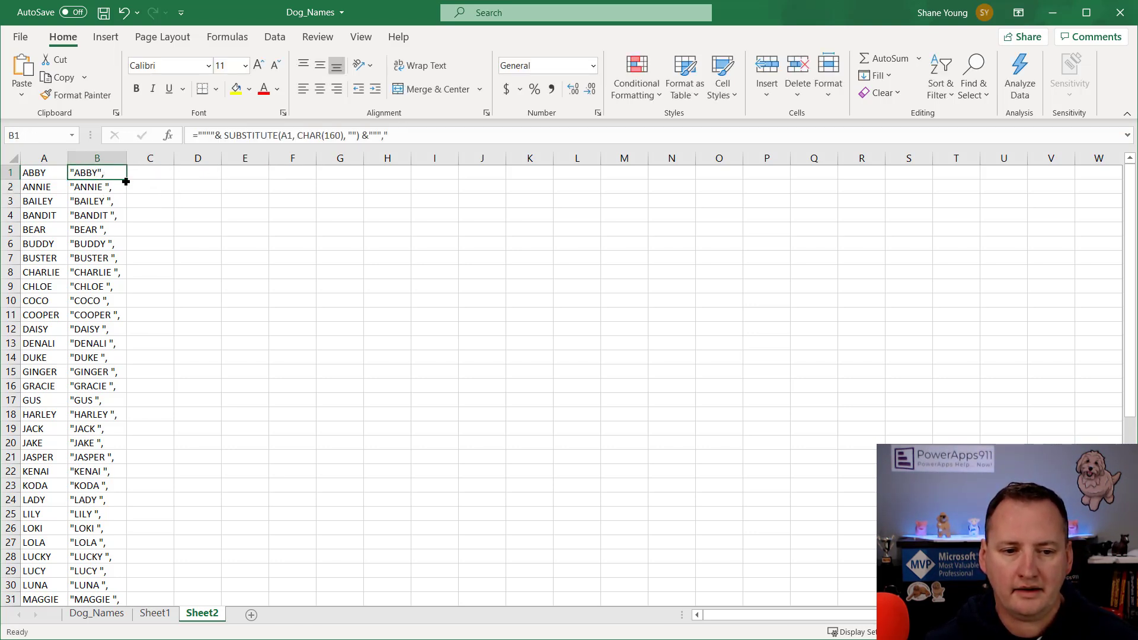
double_click(126, 179)
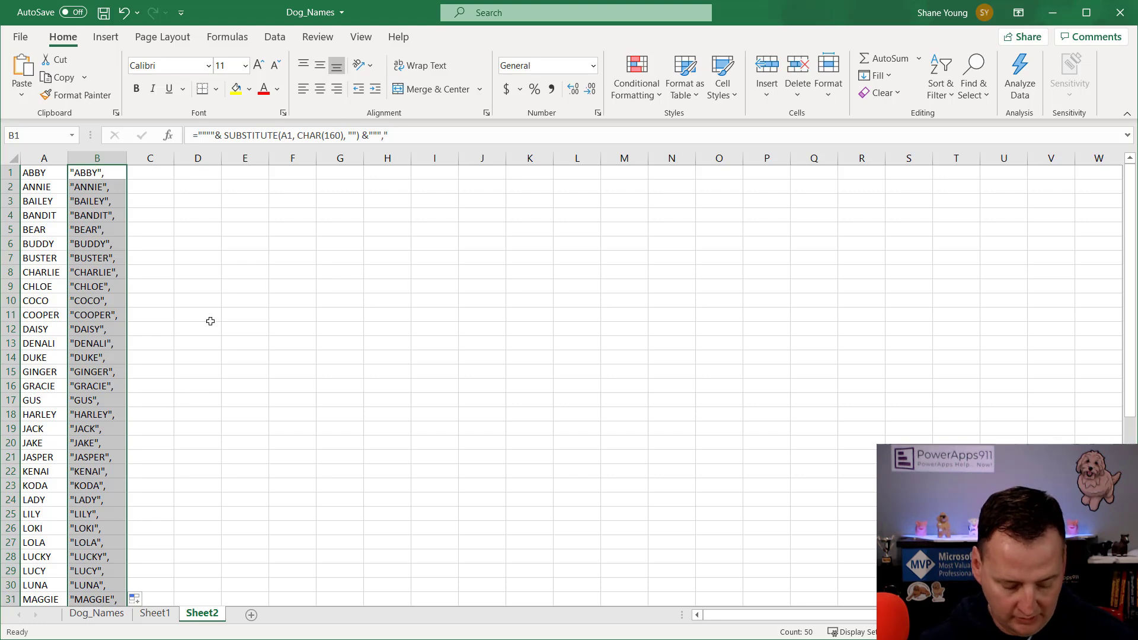
Copy column B into the dropdown's Items formula, wrapped in square brackets.
key("ctrl+c")
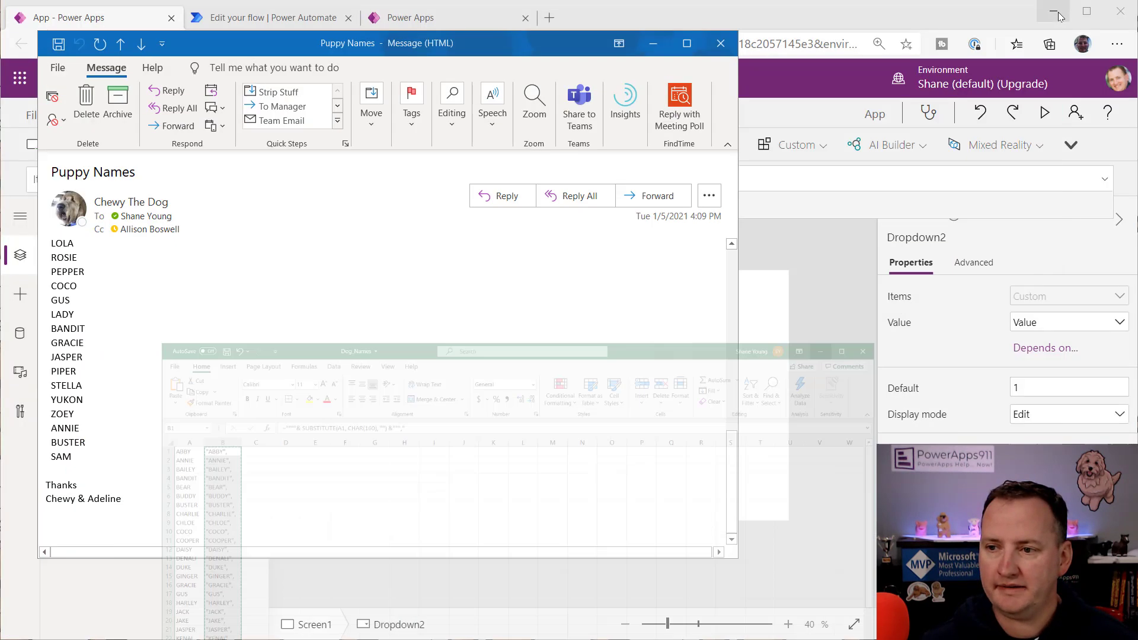
left_click(1053, 12)
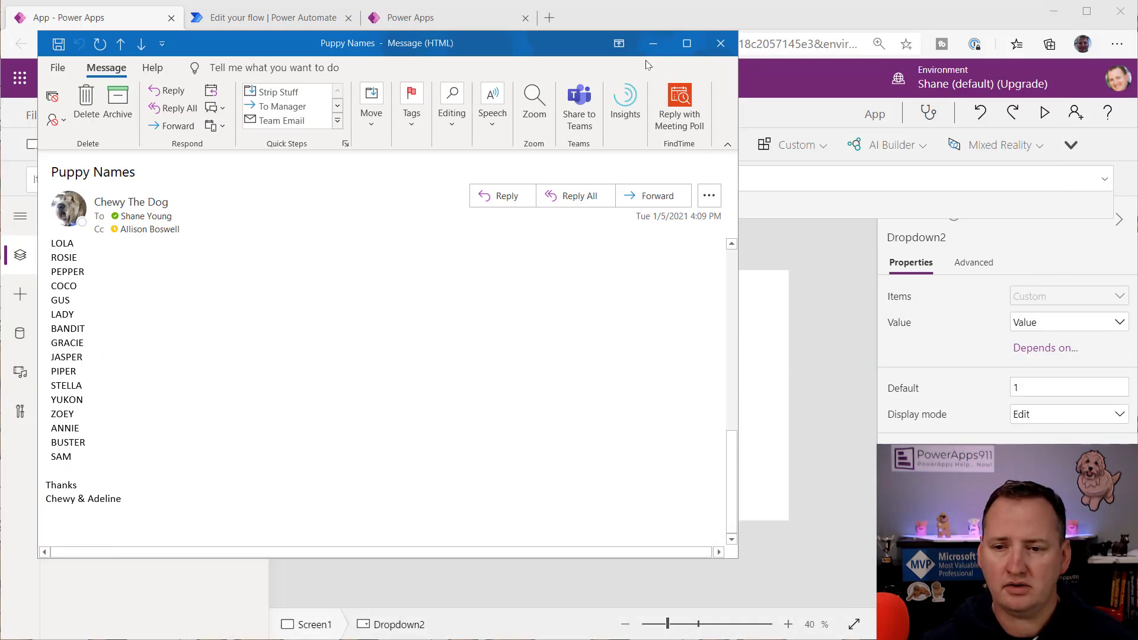
left_click(653, 43)
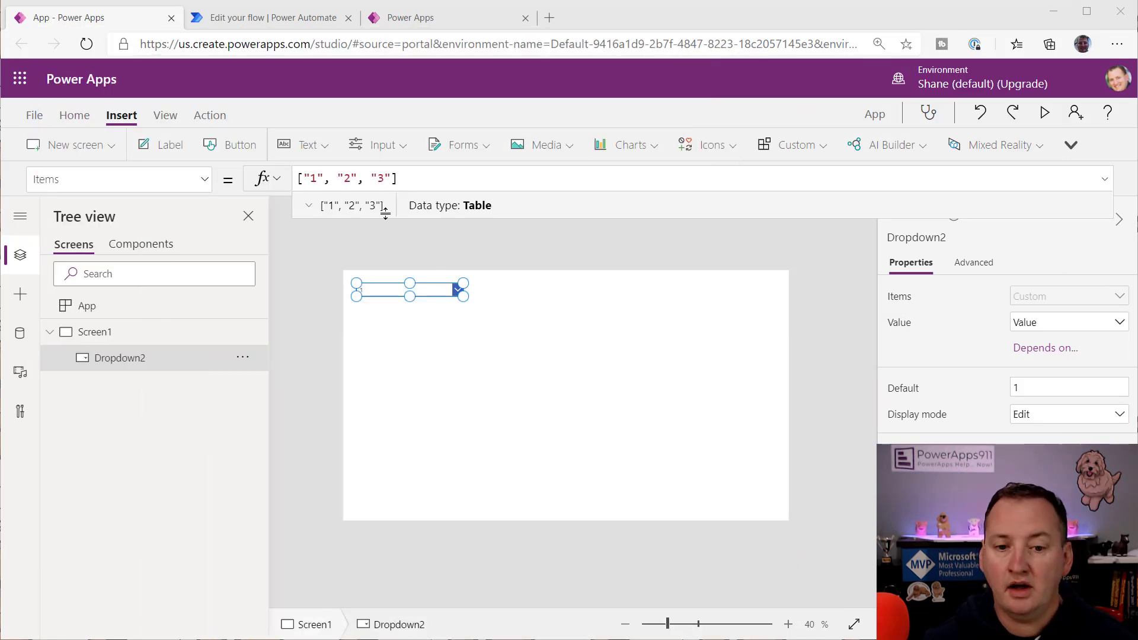
left_click_drag(418, 178, 264, 180)
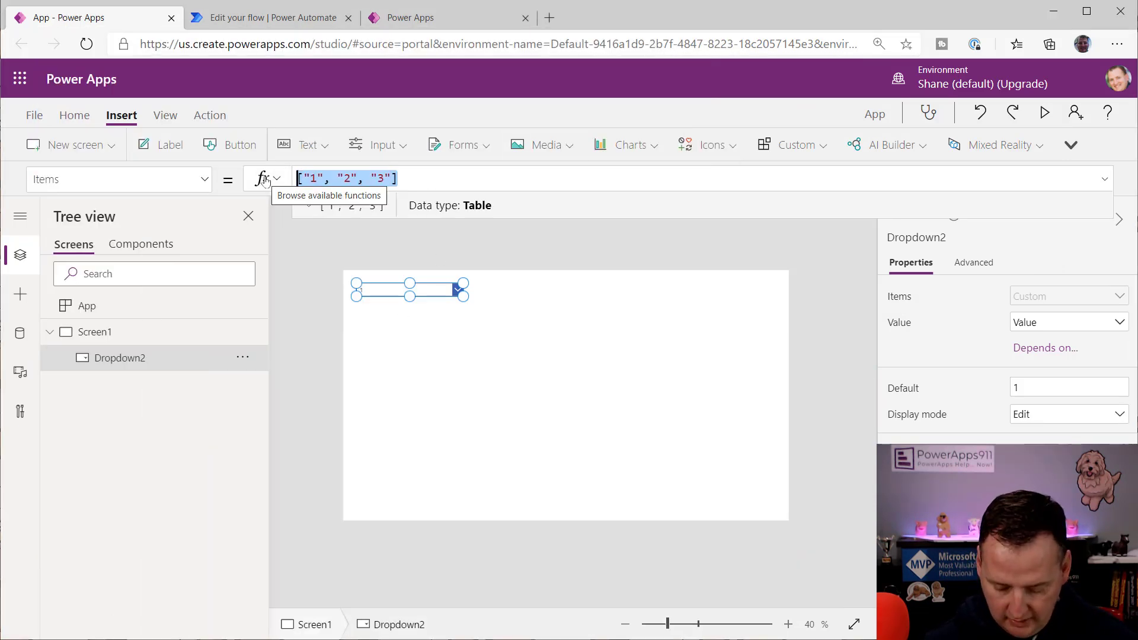
type("[")
key("ctrl+v")
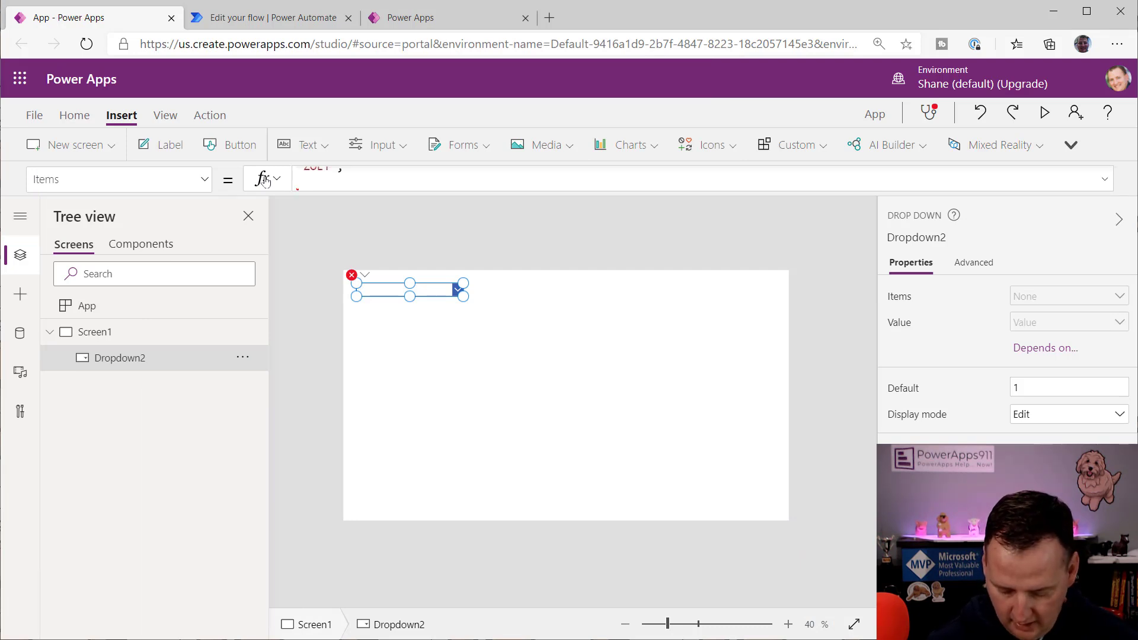
type("]")
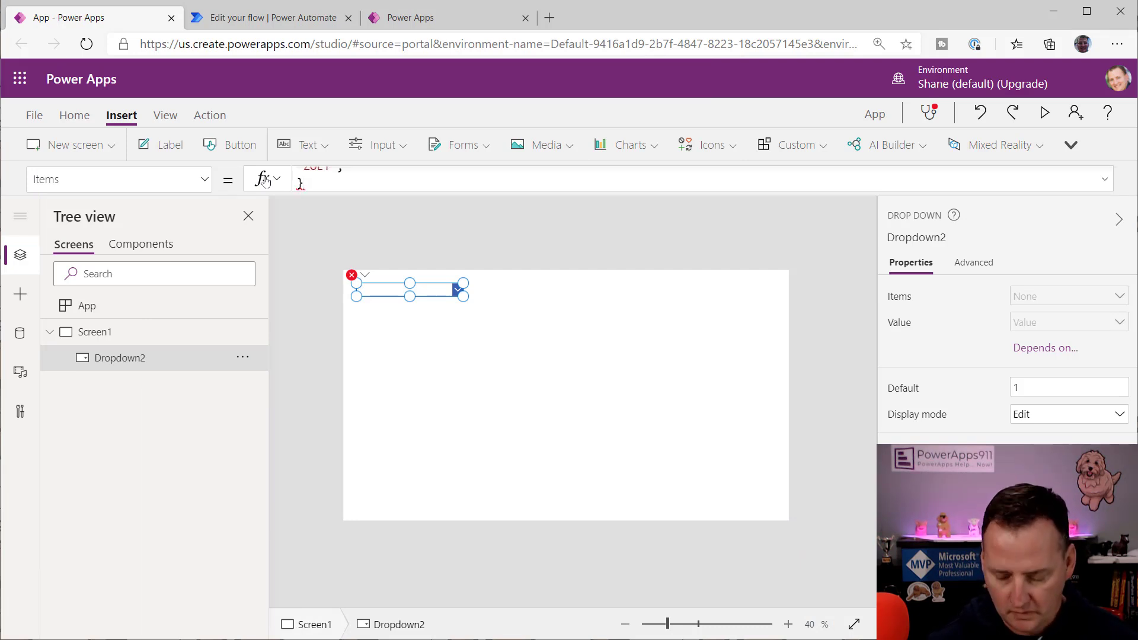
key("BackSpace")
type("]")
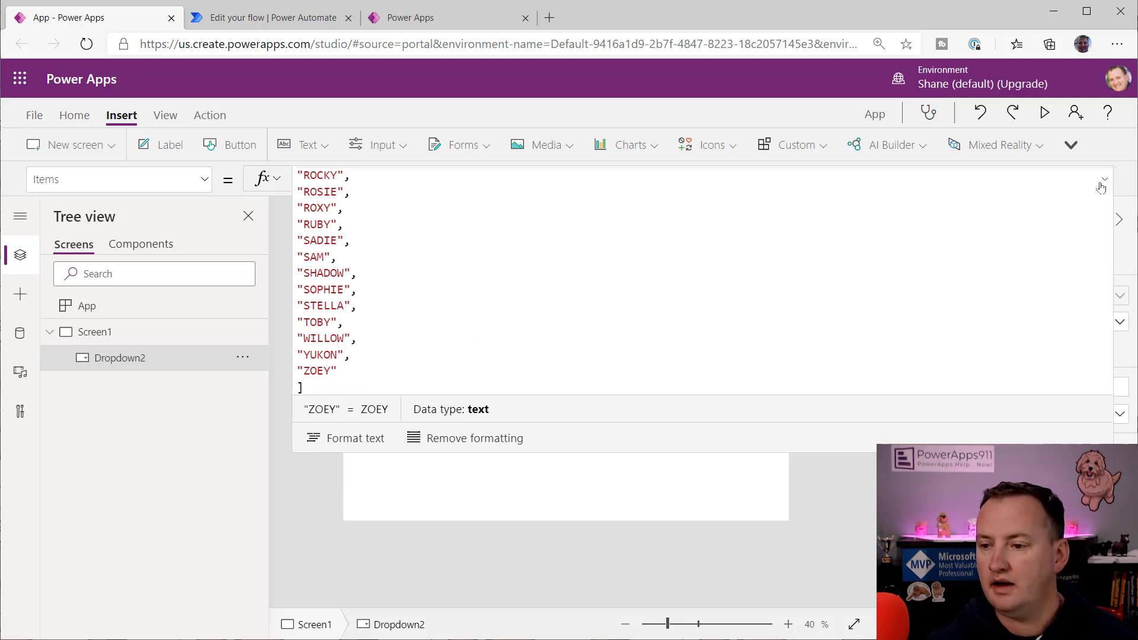
Preview the app and confirm the dropdown lists ABBY through ZOEY.
left_click(1044, 112)
left_click(323, 108)
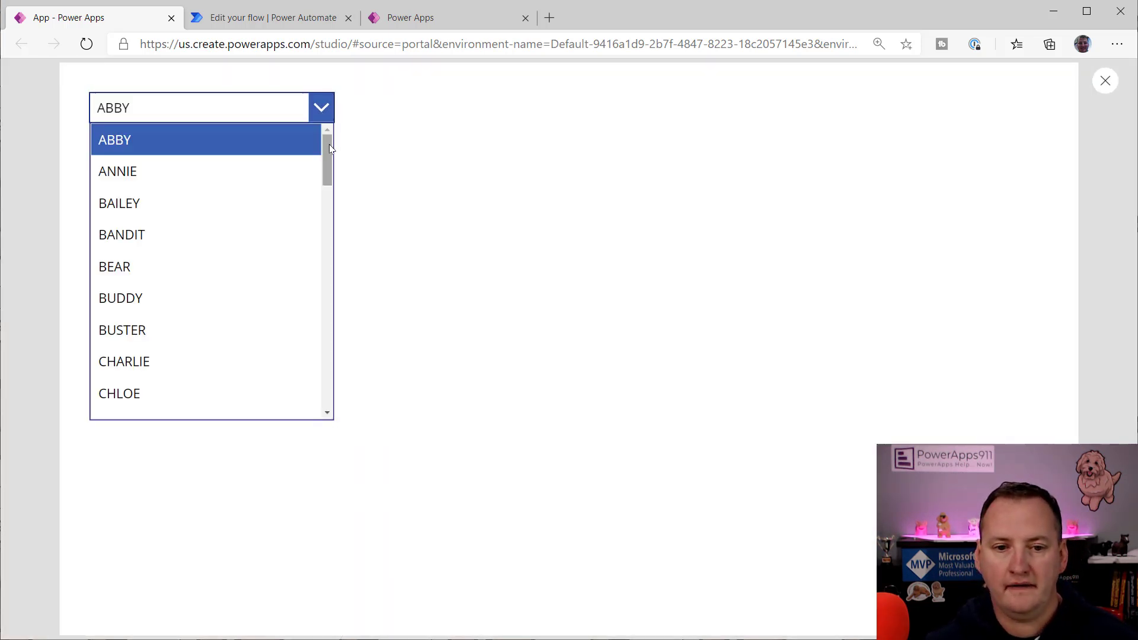
left_click_drag(327, 160, 346, 34)
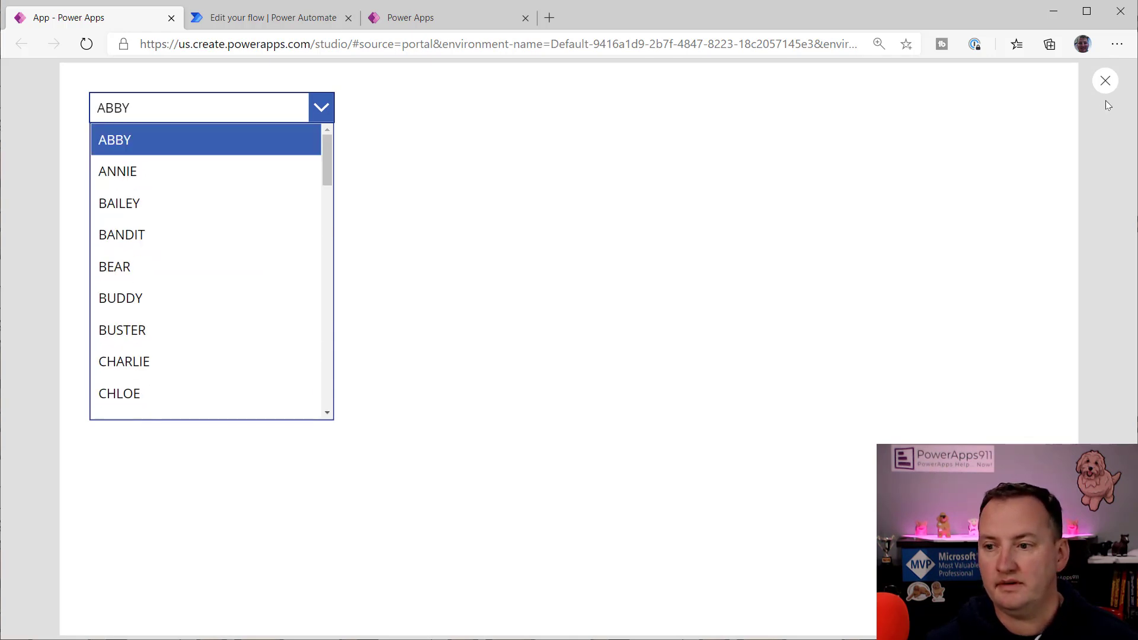
left_click(1106, 81)
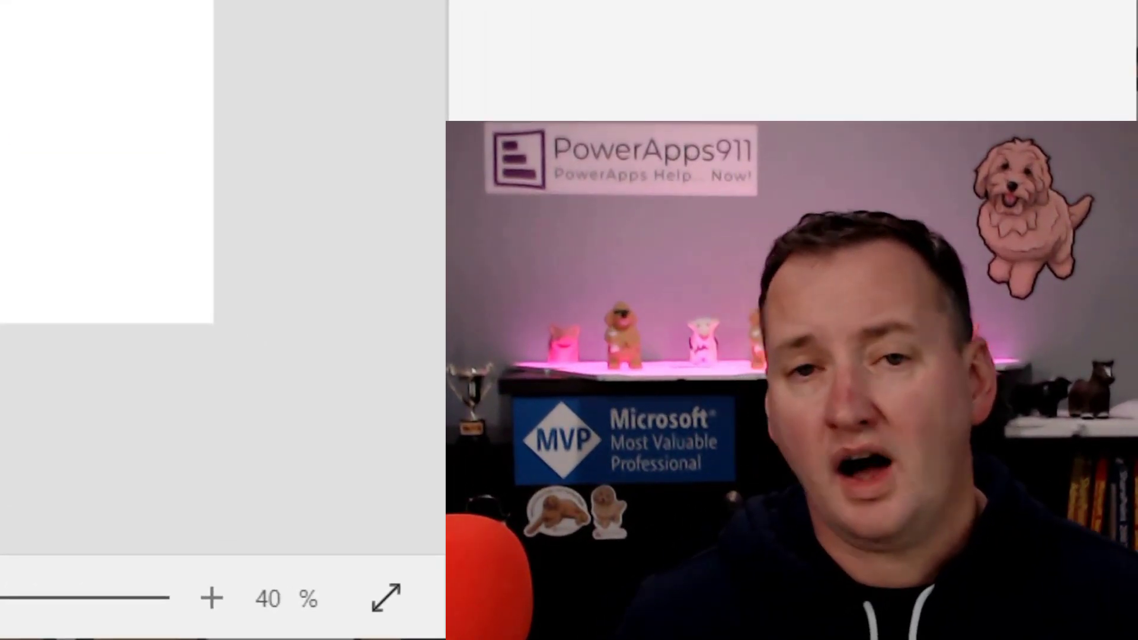